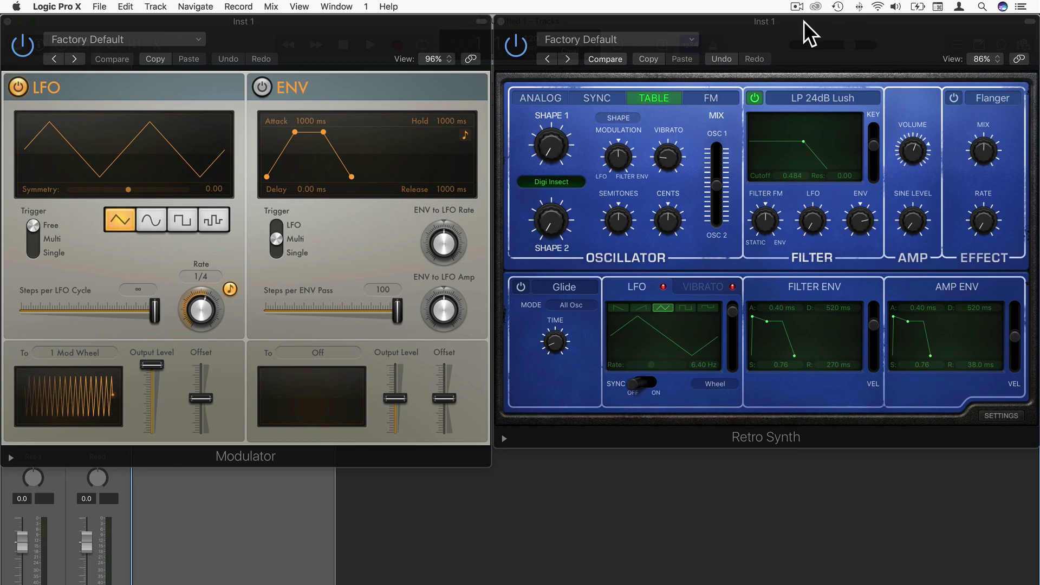
Bring Retro Synth forward and keep its oscillator wavetable on Digi Insect.
{"action": "left_click", "coordinate": [804, 20]}
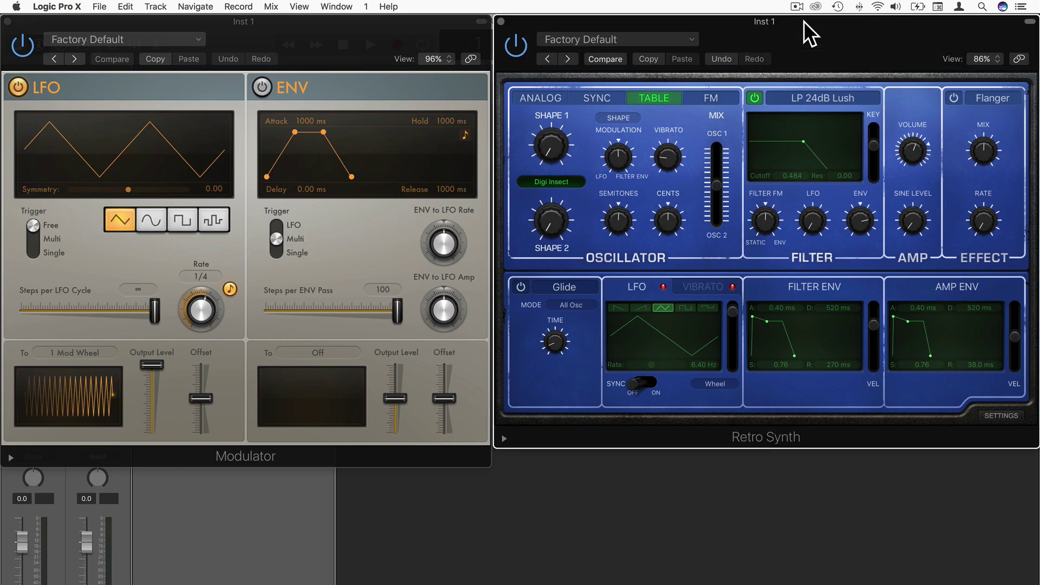
{"action": "mouse_move", "coordinate": [717, 186]}
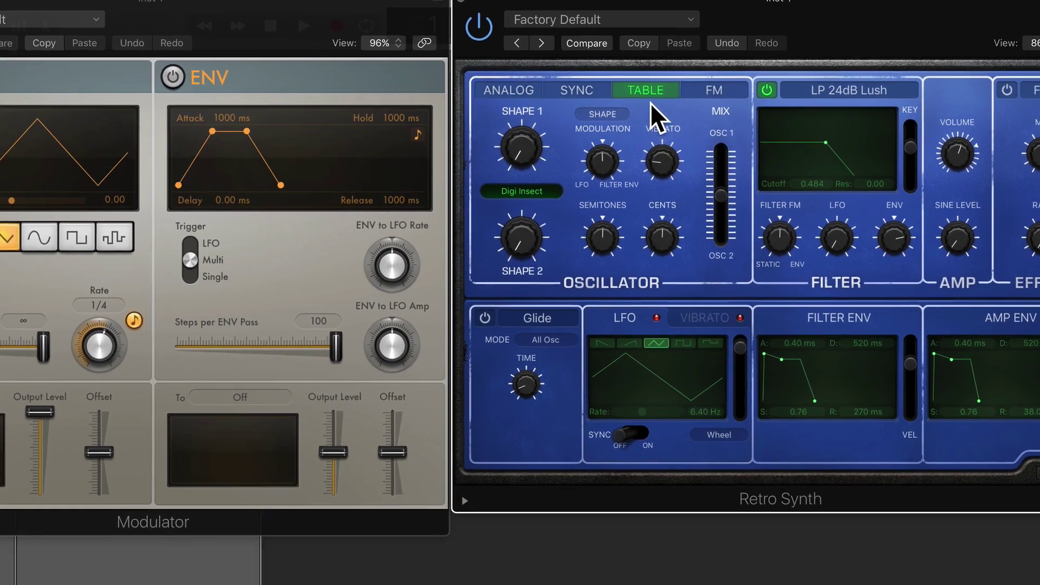
{"action": "left_click", "coordinate": [547, 191]}
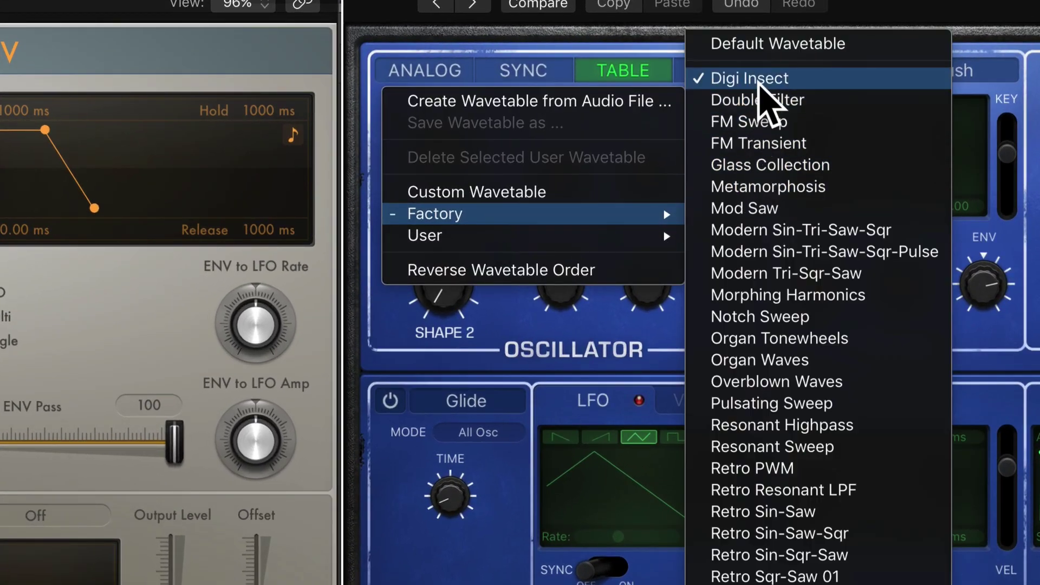
{"action": "left_click", "coordinate": [758, 81]}
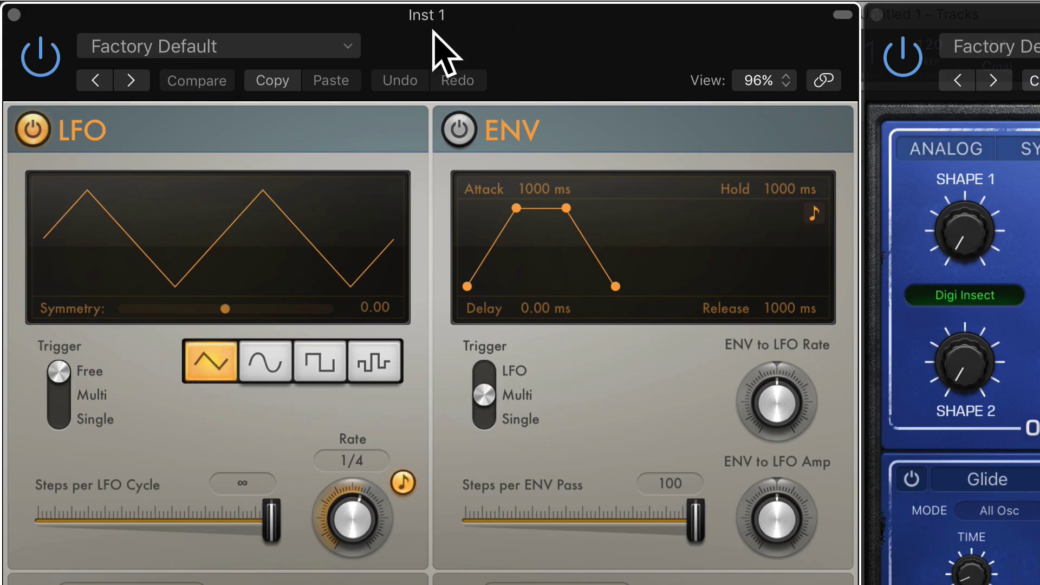
Close the Modulator, remove it from Inst 1's MIDI FX slot, and insert a new Modulator.
{"action": "left_click", "coordinate": [14, 13]}
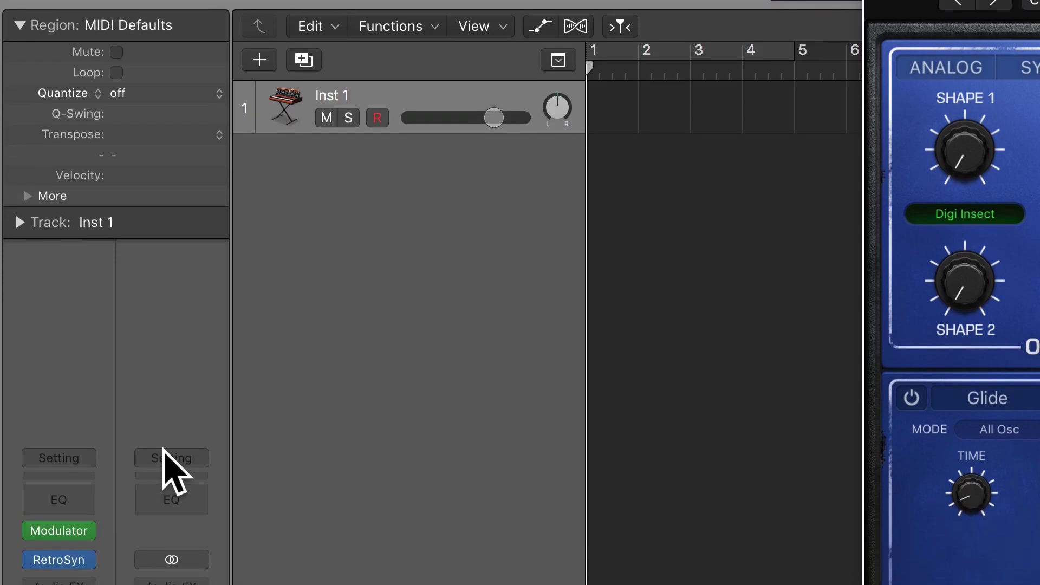
{"action": "left_click", "coordinate": [76, 530]}
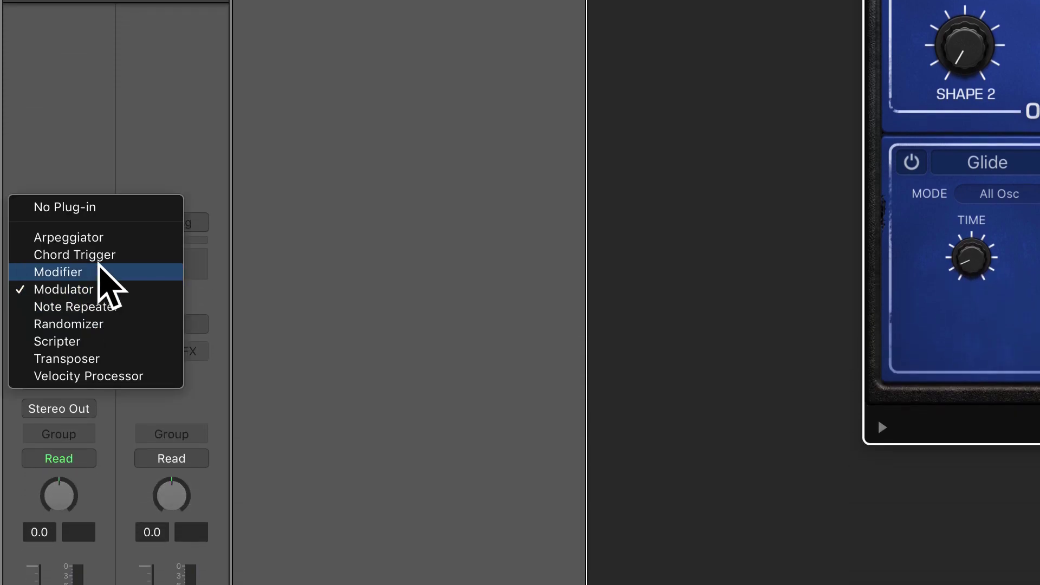
{"action": "left_click", "coordinate": [107, 208]}
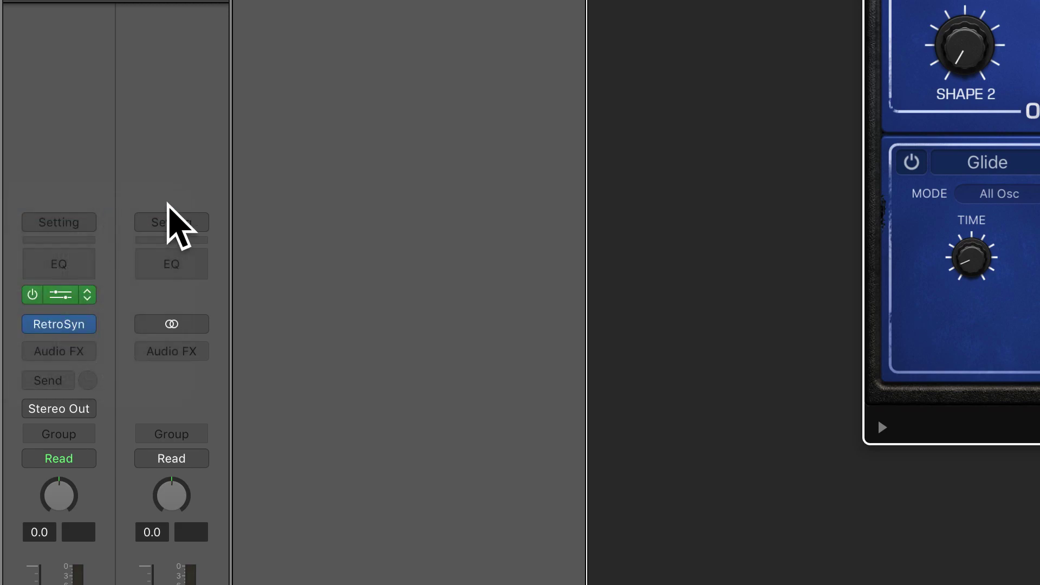
{"action": "mouse_move", "coordinate": [79, 325]}
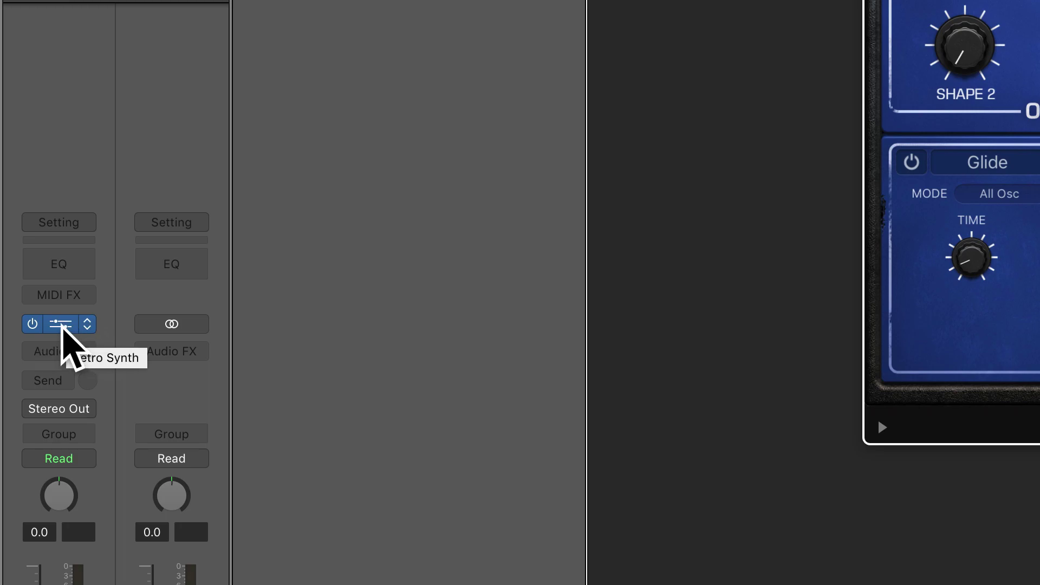
{"action": "left_click", "coordinate": [86, 295]}
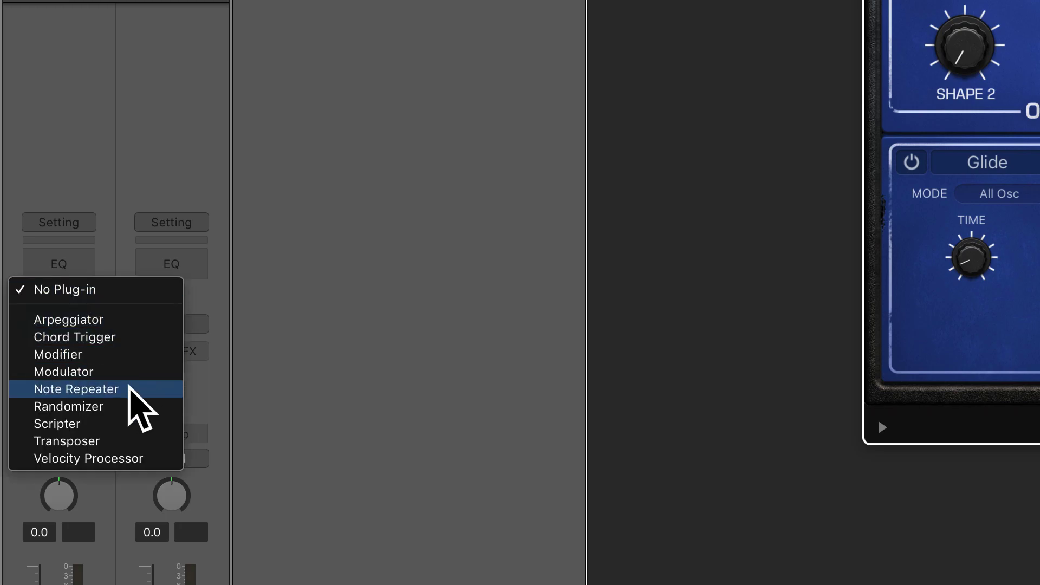
{"action": "left_click", "coordinate": [131, 373]}
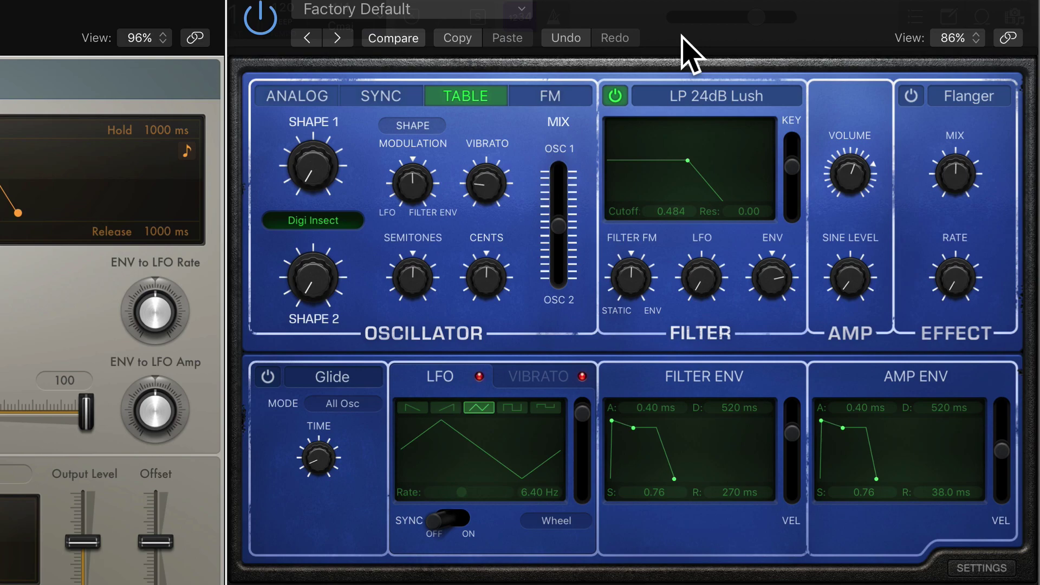
In Retro Synth Settings, keep Mod Wheel on Filter Cutoff, raise it to 0.63, and adjust the filter LFO knob.
{"action": "left_click", "coordinate": [981, 568]}
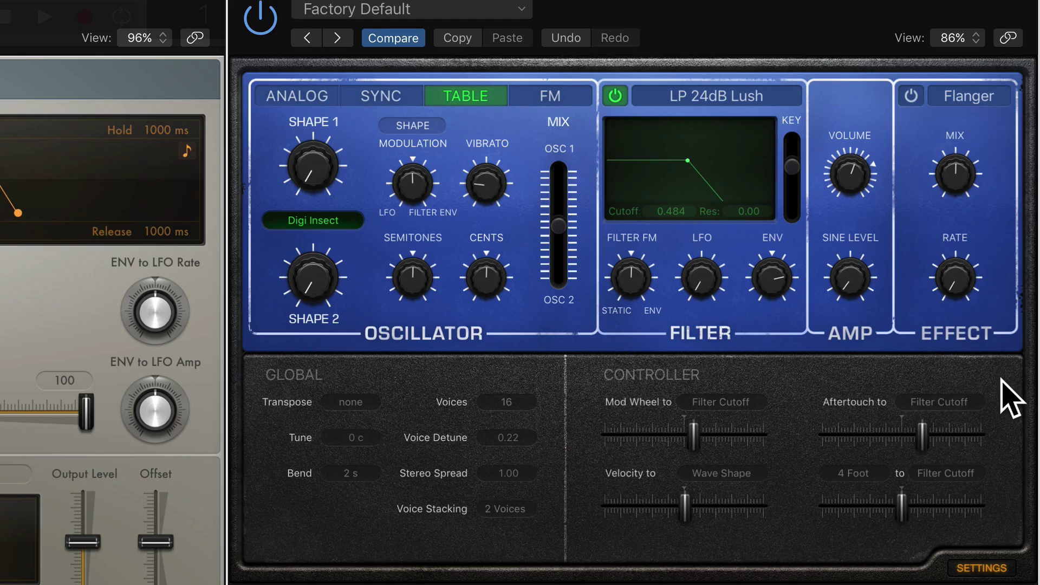
{"action": "mouse_move", "coordinate": [649, 410]}
{"action": "left_click", "coordinate": [732, 404]}
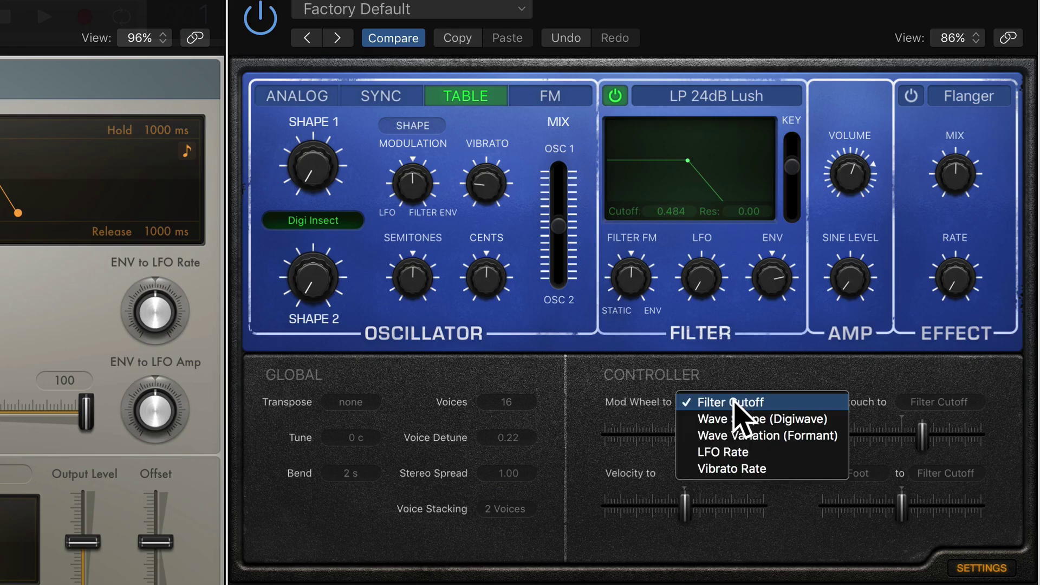
{"action": "left_click", "coordinate": [740, 402]}
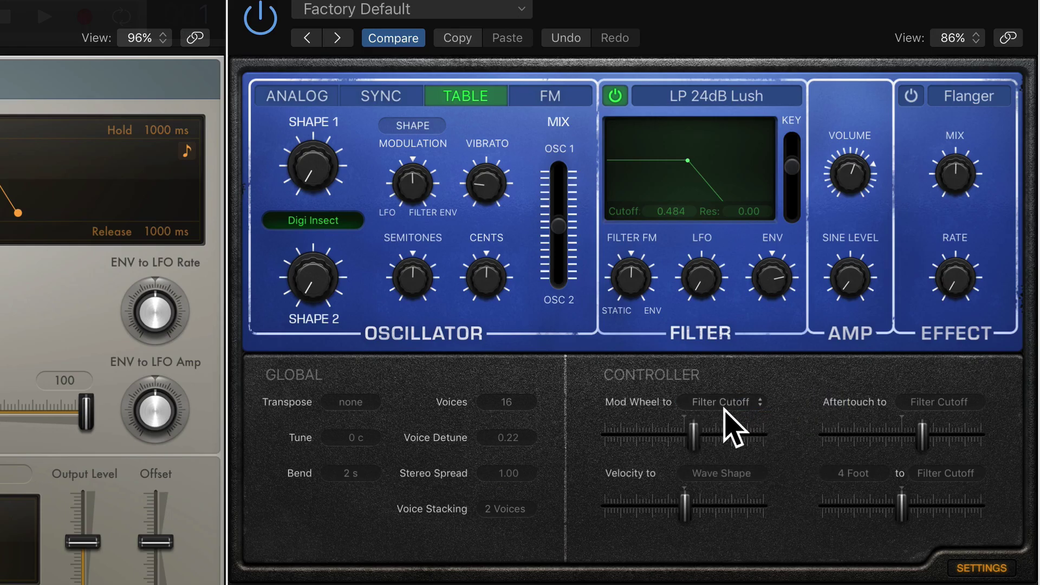
{"action": "left_click_drag", "start_coordinate": [685, 428], "coordinate": [743, 453]}
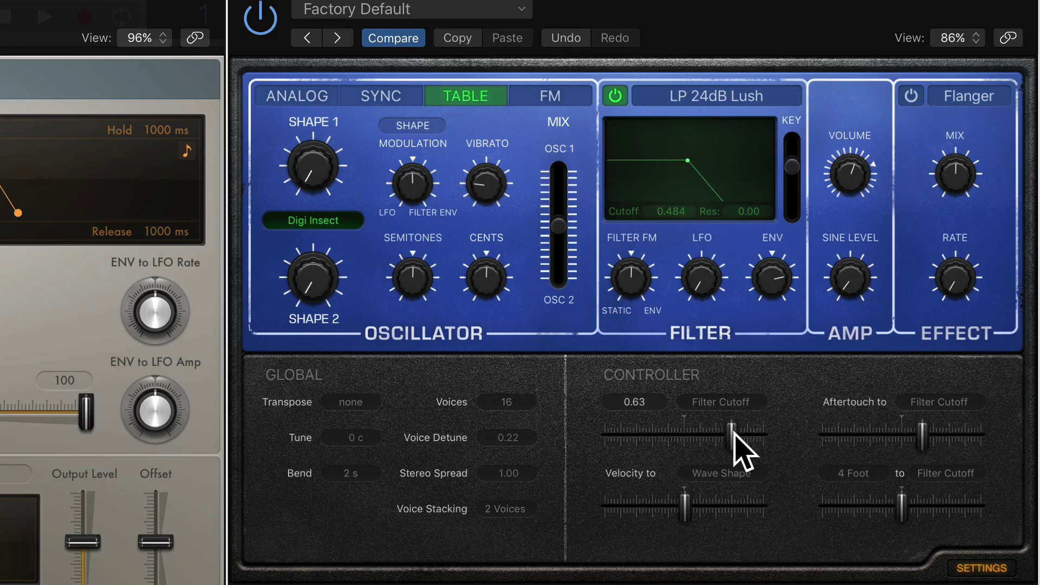
{"action": "mouse_move", "coordinate": [714, 301]}
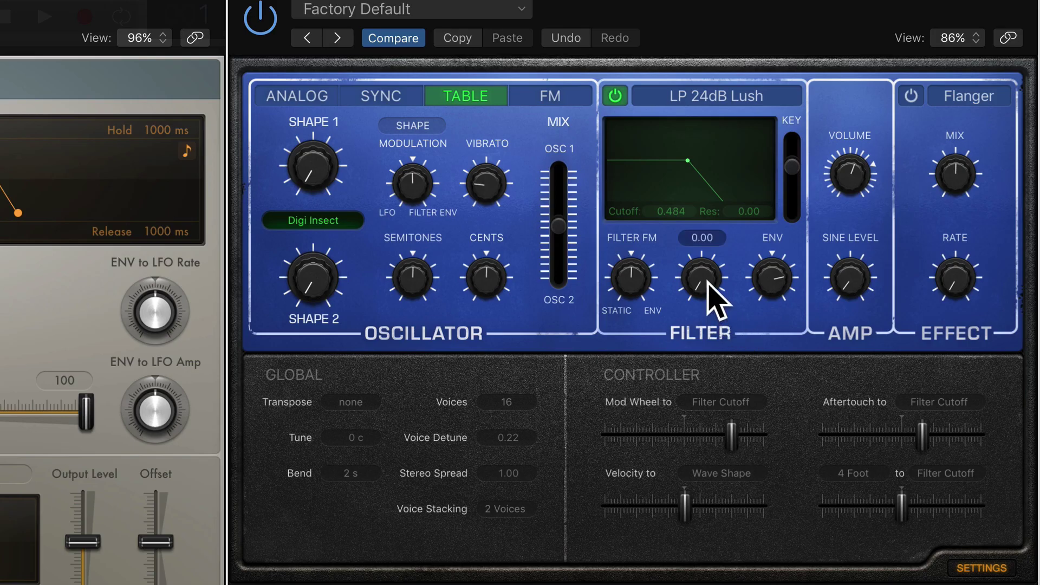
{"action": "left_click_drag", "start_coordinate": [707, 283], "coordinate": [699, 404]}
Leave Retro Synth's settings view and bring the synth window to the front.
{"action": "left_click", "coordinate": [980, 568]}
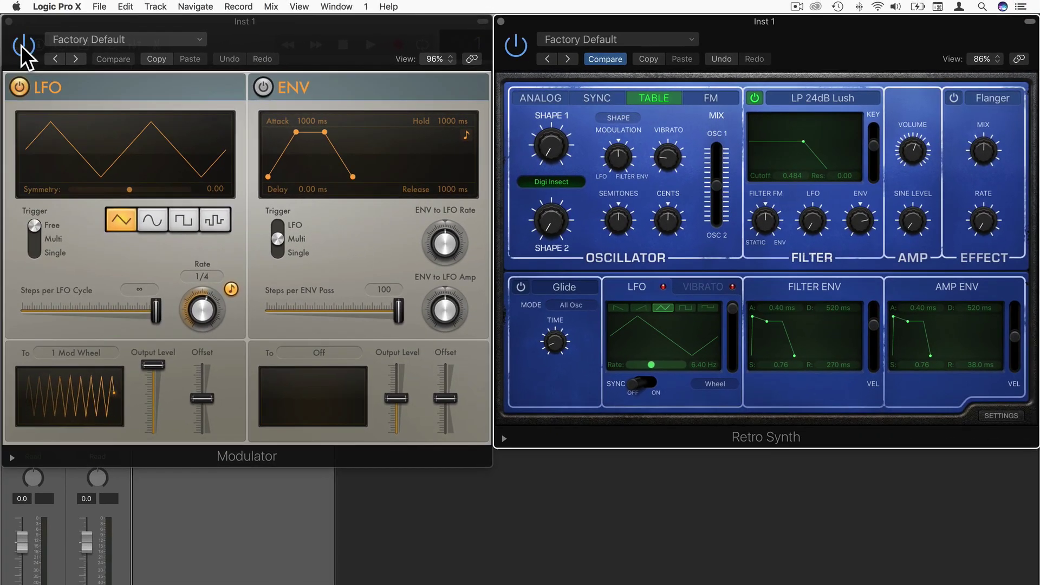
{"action": "left_click", "coordinate": [743, 18]}
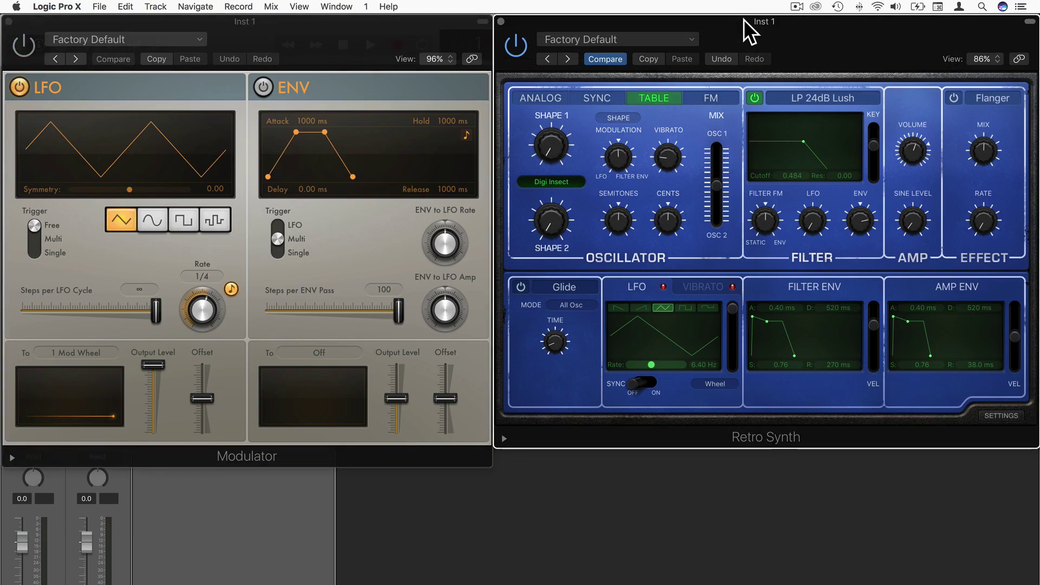
Open Musical Typing, move it to the screen bottom, then play an A note with Modulator in front.
{"action": "key", "text": "super+k"}
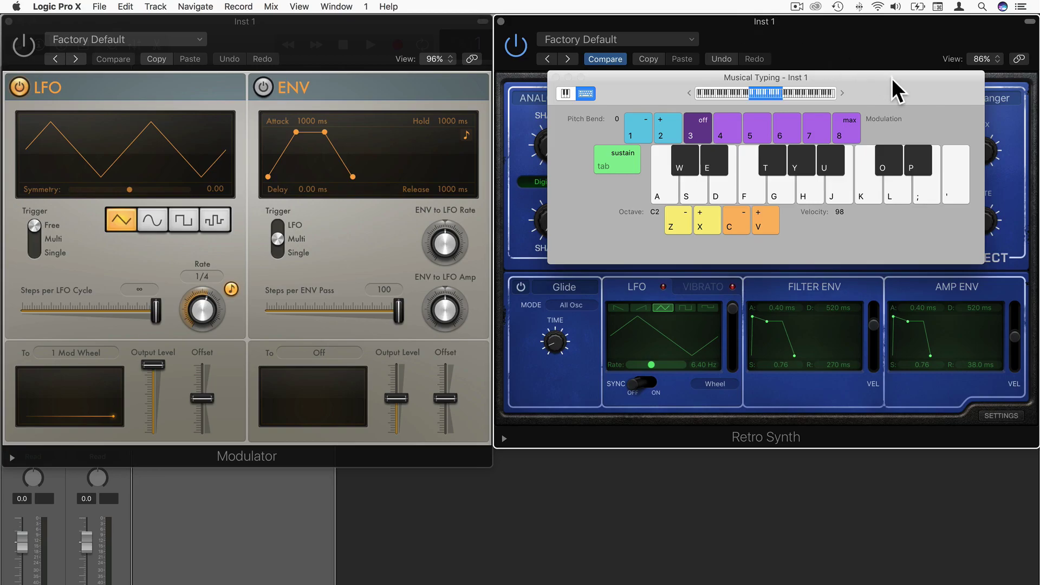
{"action": "left_click_drag", "start_coordinate": [891, 78], "coordinate": [626, 409]}
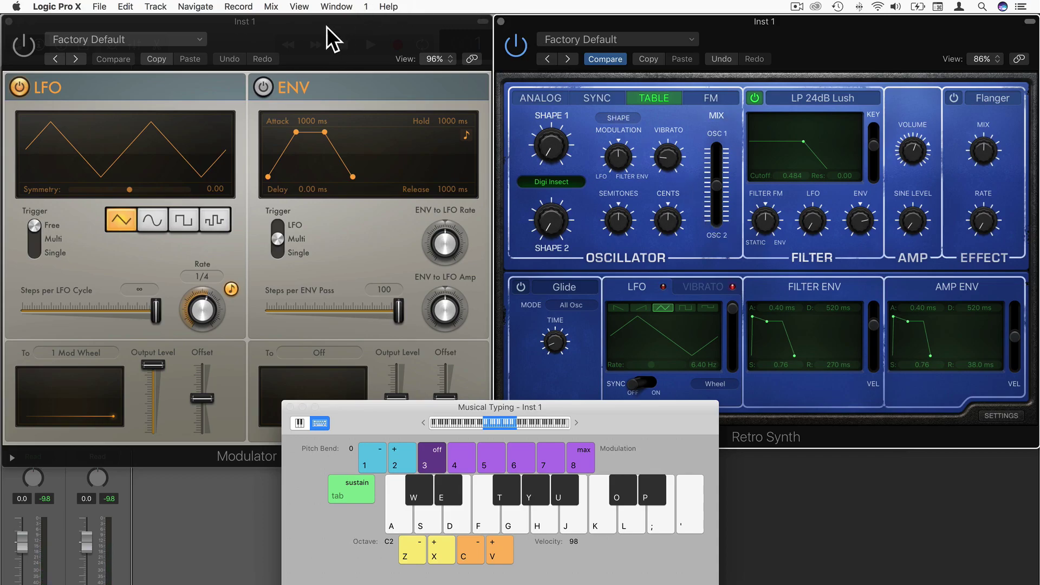
{"action": "left_click", "coordinate": [23, 48]}
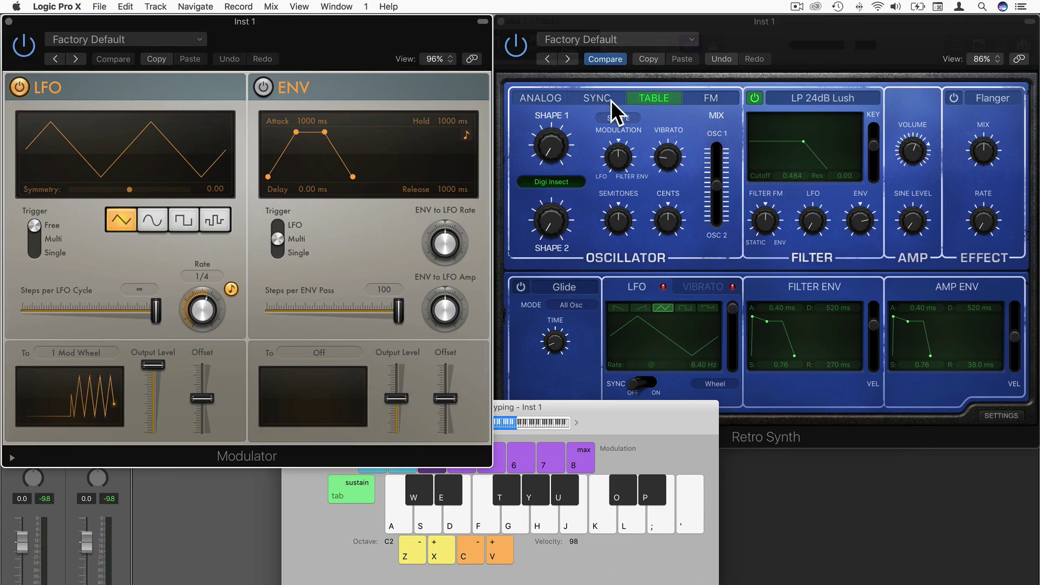
{"action": "key", "text": "a"}
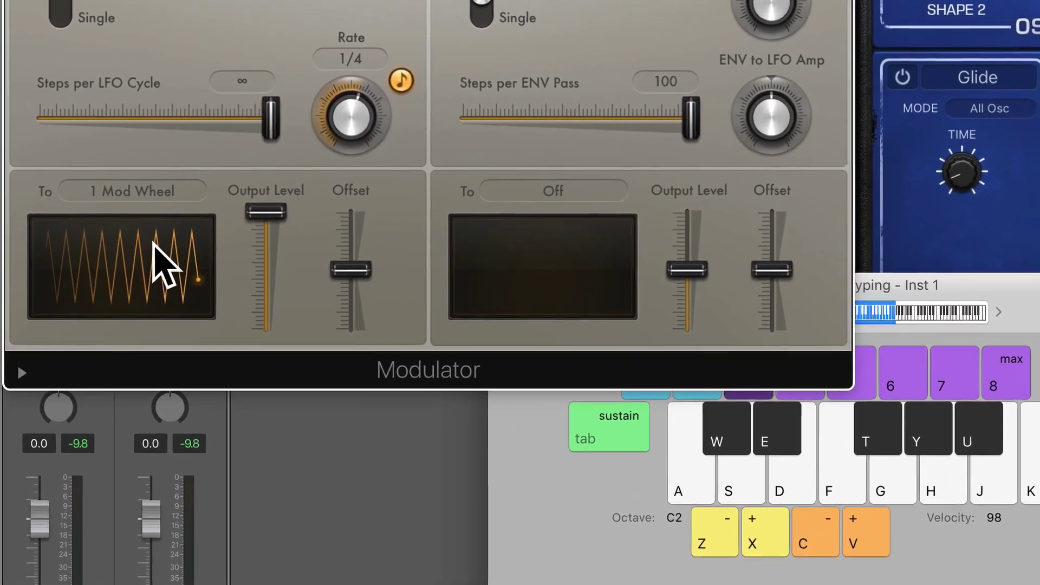
{"action": "key", "text": "a"}
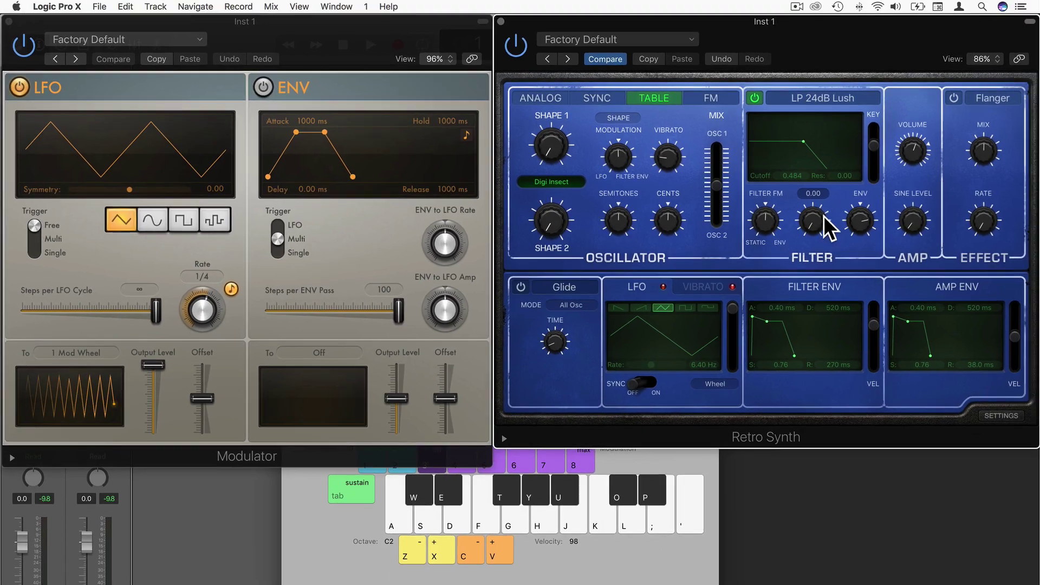
Raise Retro Synth's filter LFO amount to about 0.43 and open the Modulator's To destination menu.
{"action": "mouse_move", "coordinate": [816, 219]}
{"action": "left_mouse_down"}
{"action": "mouse_move", "coordinate": [798, 183]}
{"action": "mouse_move", "coordinate": [817, 224]}
{"action": "left_mouse_up"}
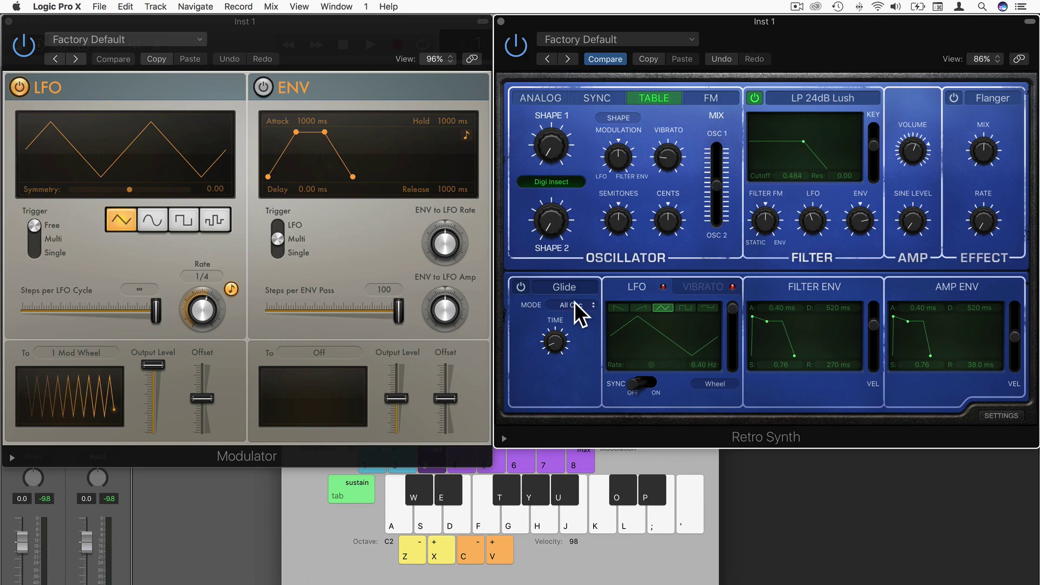
{"action": "left_click", "coordinate": [98, 352]}
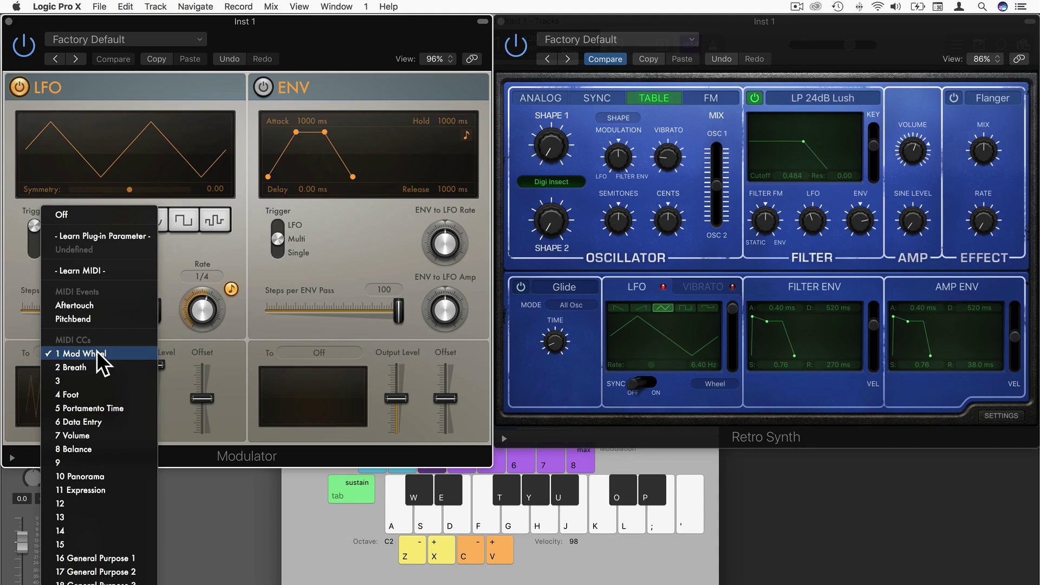
Keep the Modulator on 1 Mod Wheel and switch Retro Synth's Mod Wheel target to LFO Rate.
{"action": "left_click", "coordinate": [98, 352]}
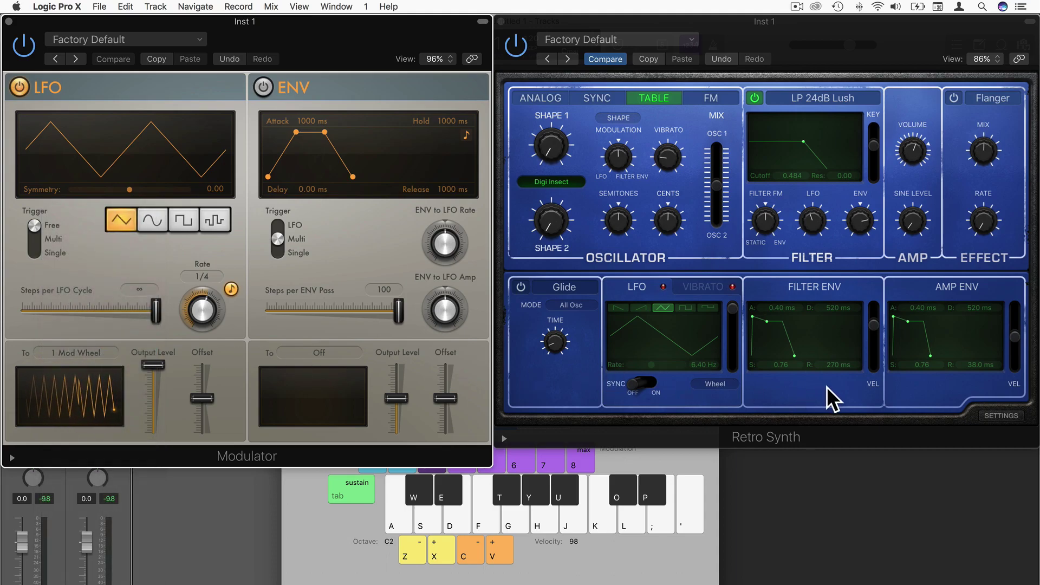
{"action": "left_click", "coordinate": [995, 416]}
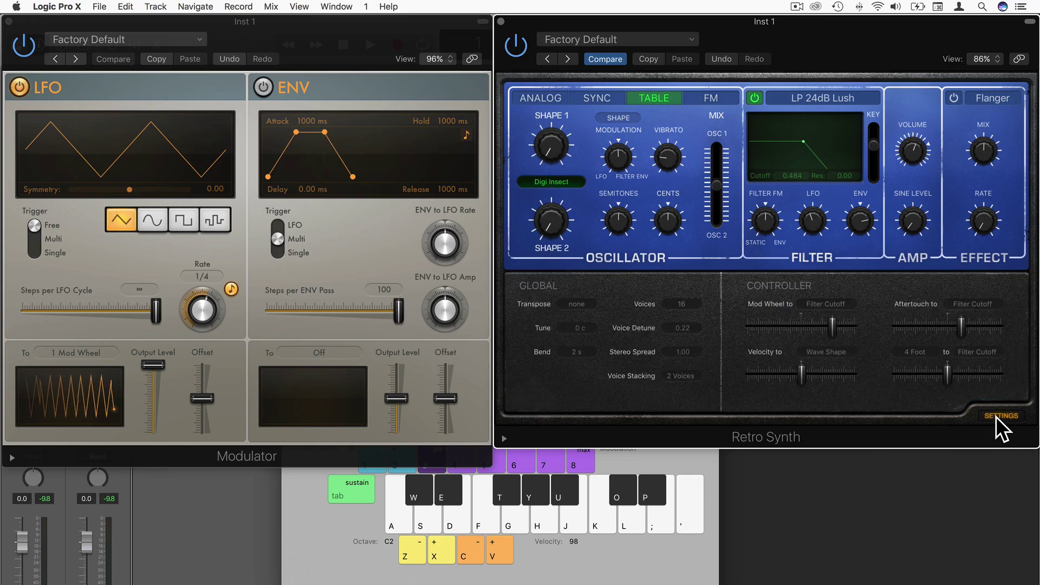
{"action": "mouse_move", "coordinate": [785, 329]}
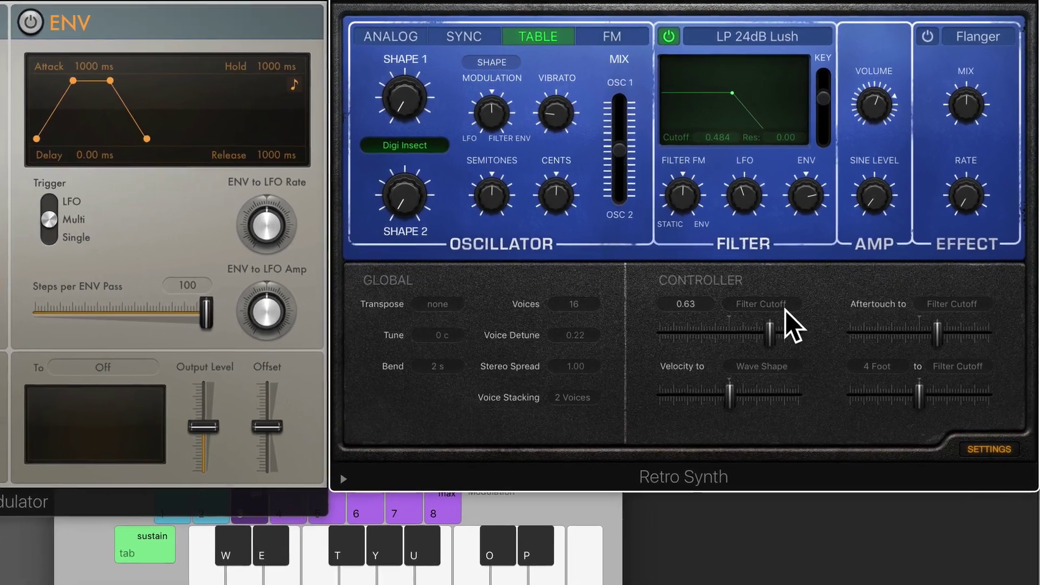
{"action": "left_click", "coordinate": [783, 306]}
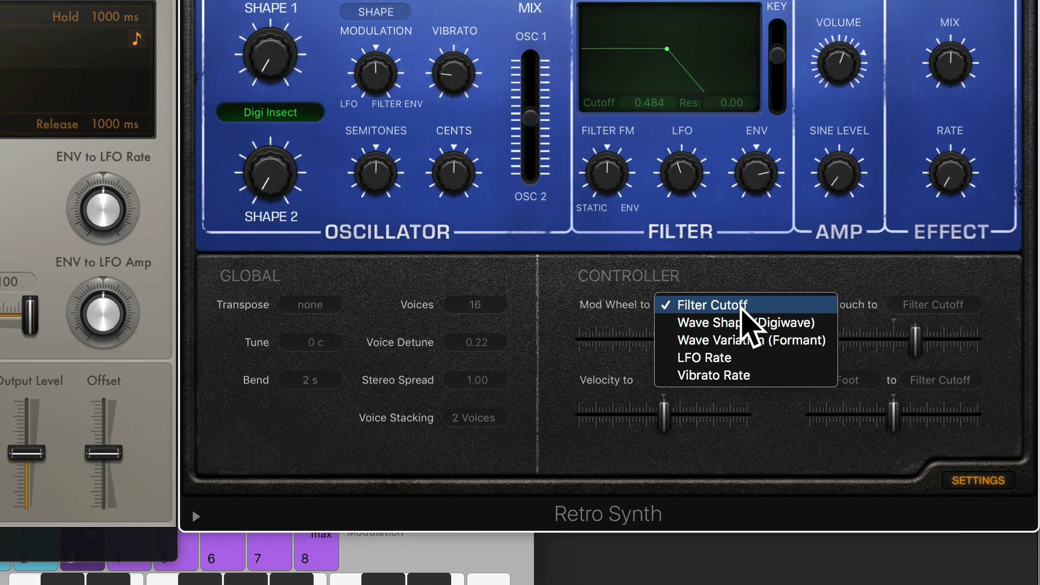
{"action": "left_click", "coordinate": [729, 358]}
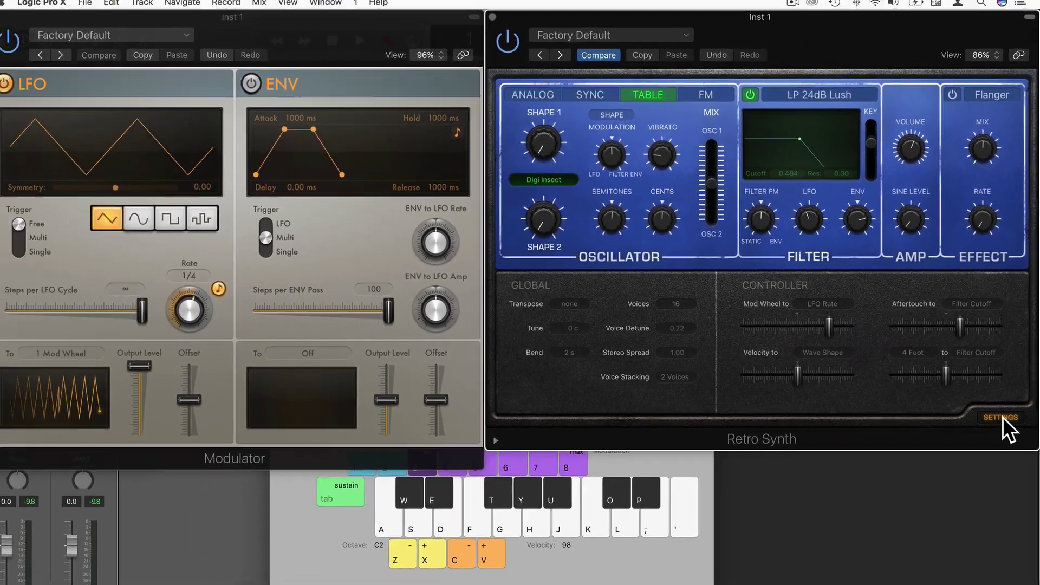
{"action": "left_click", "coordinate": [1003, 415]}
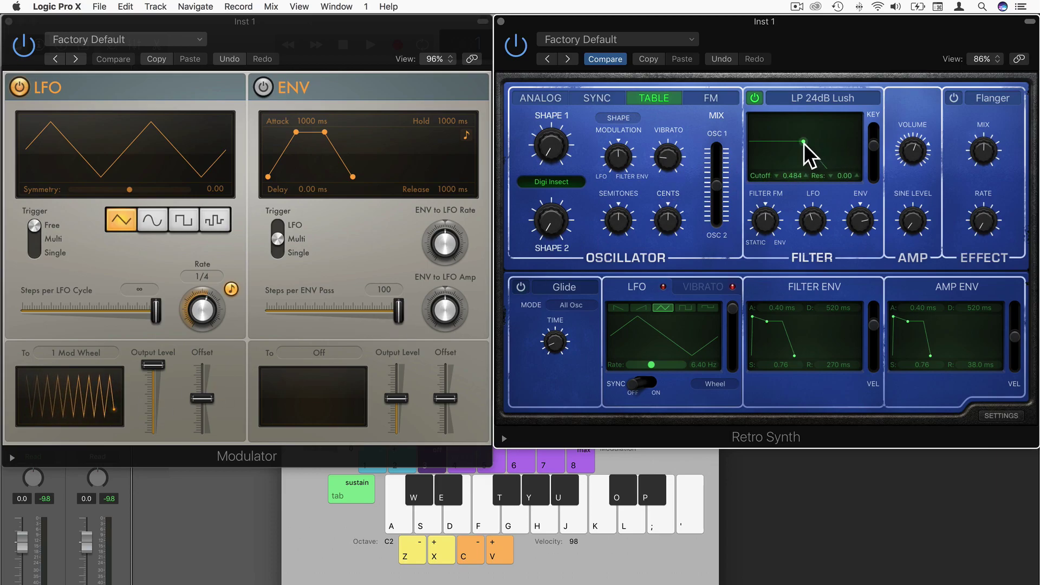
Bring the Modulator window forward and play an A note to hear the LFO-rate sweep.
{"action": "mouse_move", "coordinate": [814, 230]}
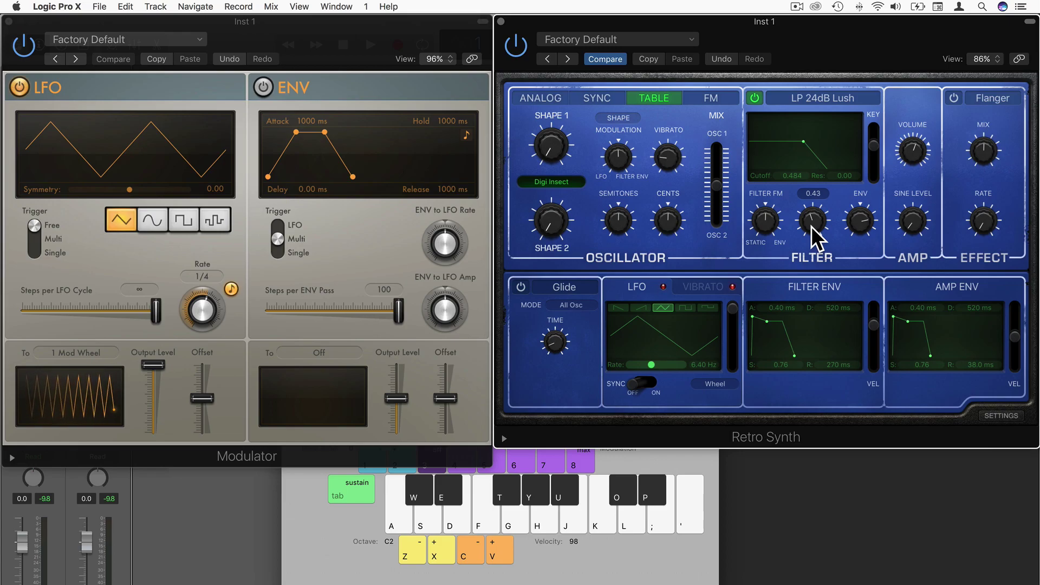
{"action": "left_click", "coordinate": [71, 372]}
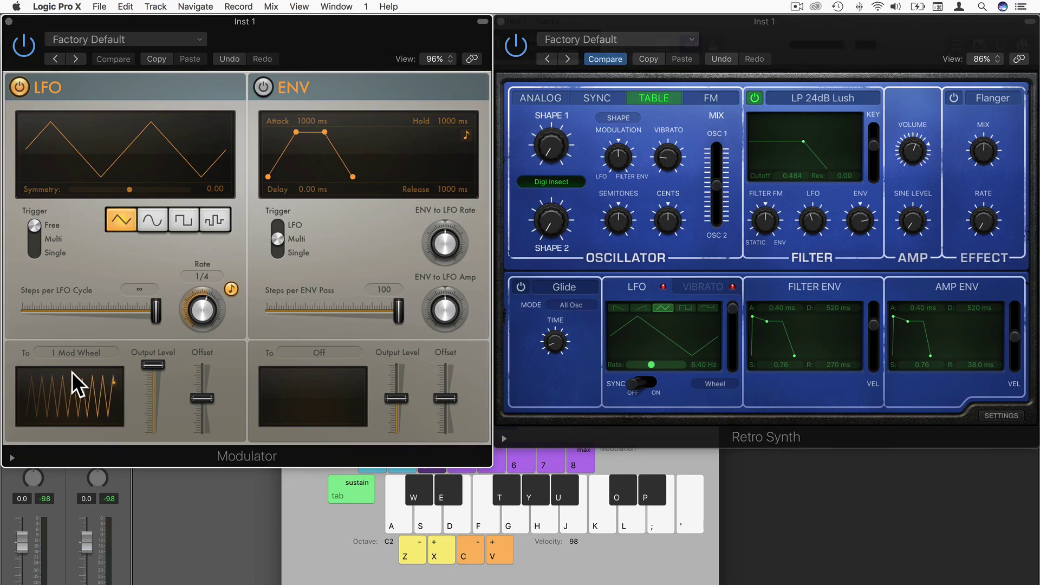
{"action": "key", "text": "a"}
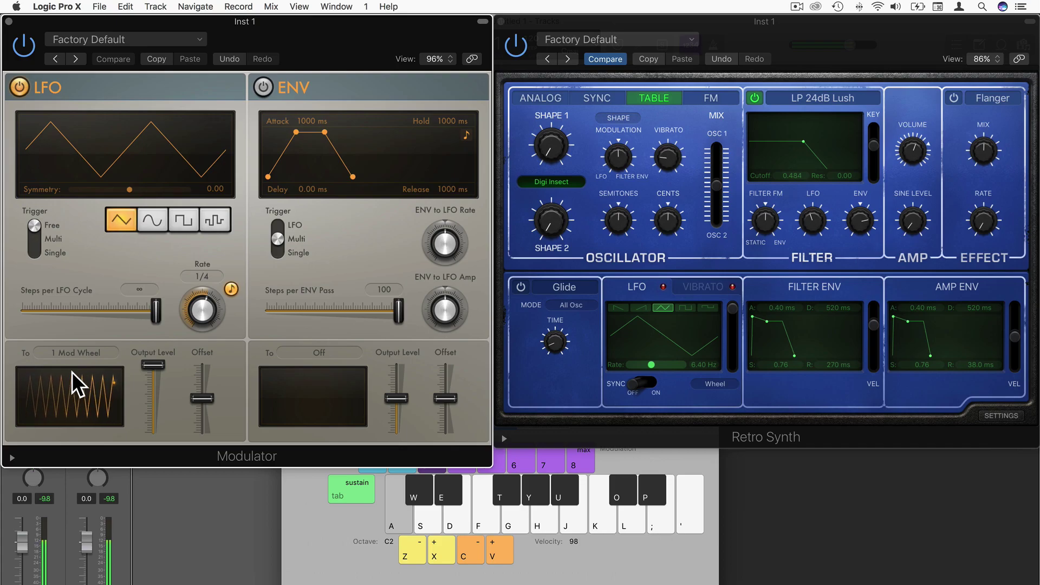
Lower the Modulator output level to 60 % then 55 %, playing notes to compare.
{"action": "key", "text": "a"}
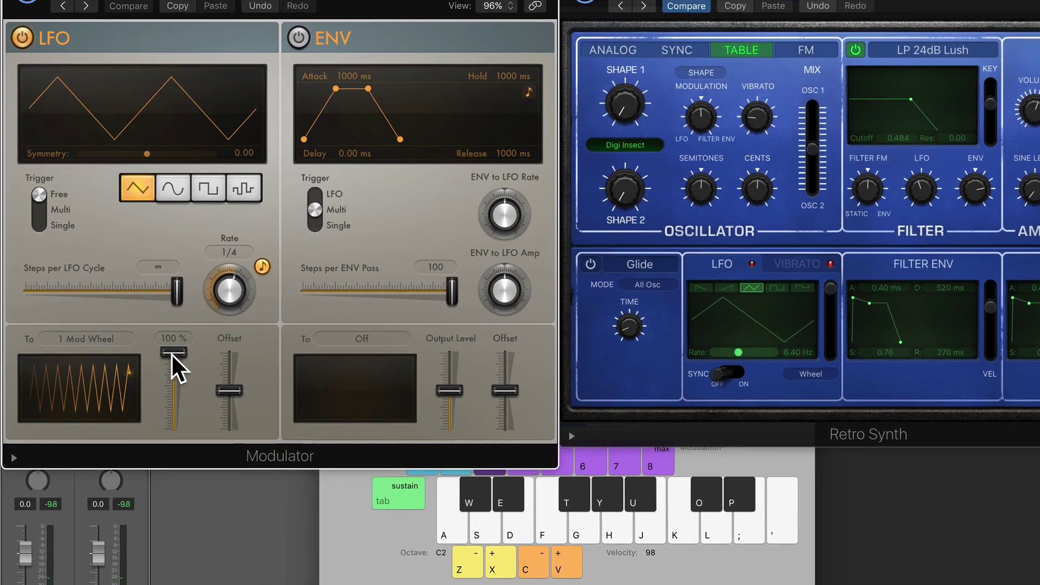
{"action": "mouse_move", "coordinate": [155, 367]}
{"action": "left_click_drag", "start_coordinate": [198, 342], "coordinate": [194, 375]}
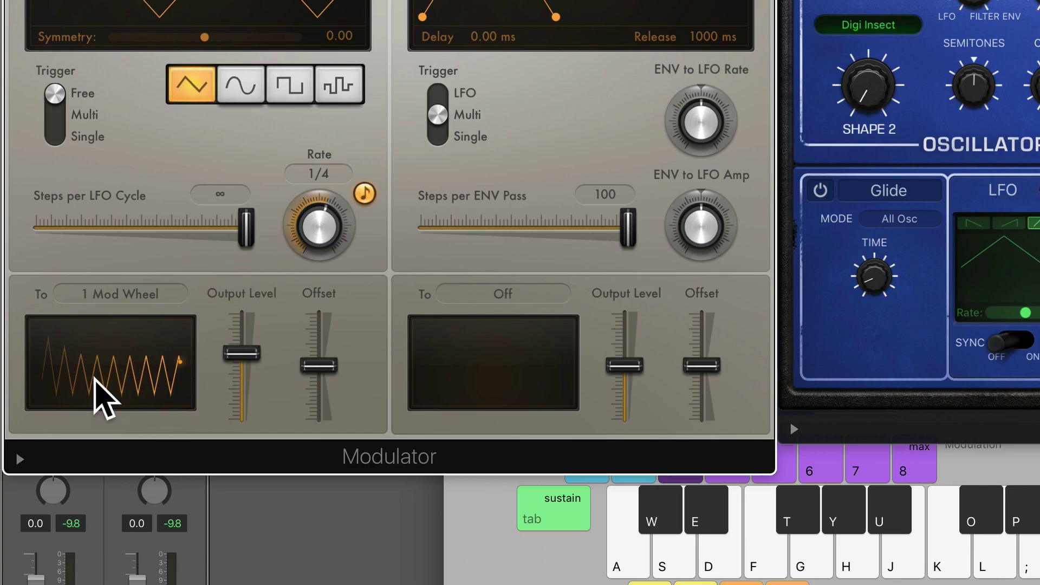
{"action": "mouse_move", "coordinate": [232, 353]}
{"action": "left_click_drag", "start_coordinate": [232, 353], "coordinate": [232, 362]}
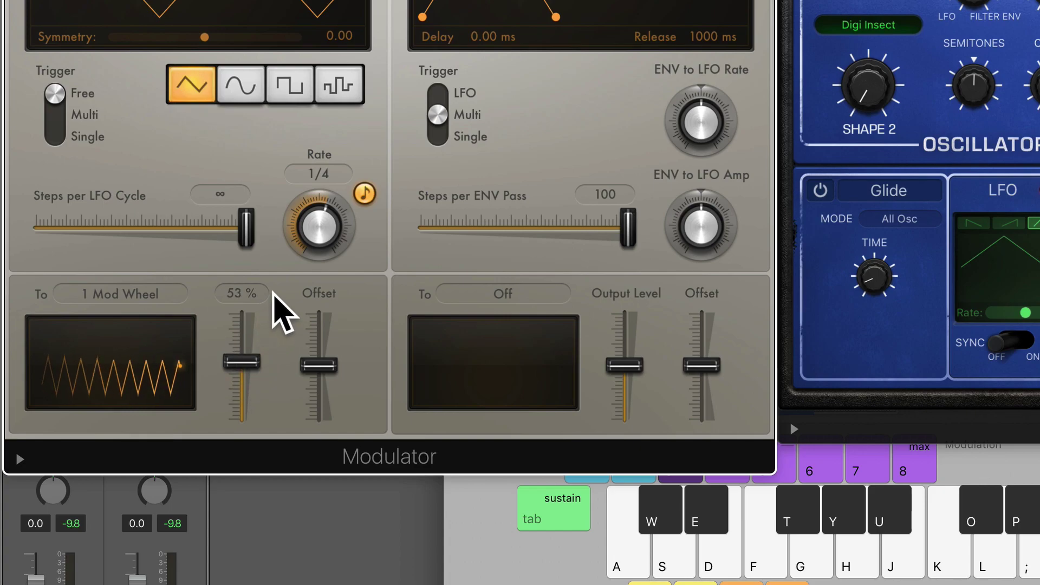
{"action": "key", "text": "a"}
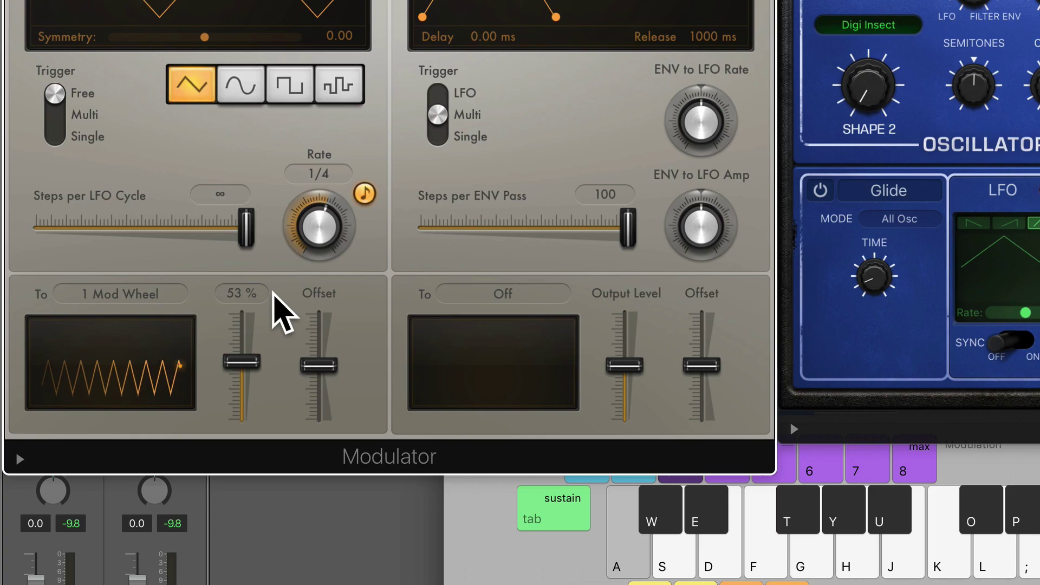
Audition offsets of 33 % and 40 %, reset offset to 0, and raise output level to 98 %.
{"action": "mouse_move", "coordinate": [313, 360]}
{"action": "left_click_drag", "start_coordinate": [313, 360], "coordinate": [318, 344]}
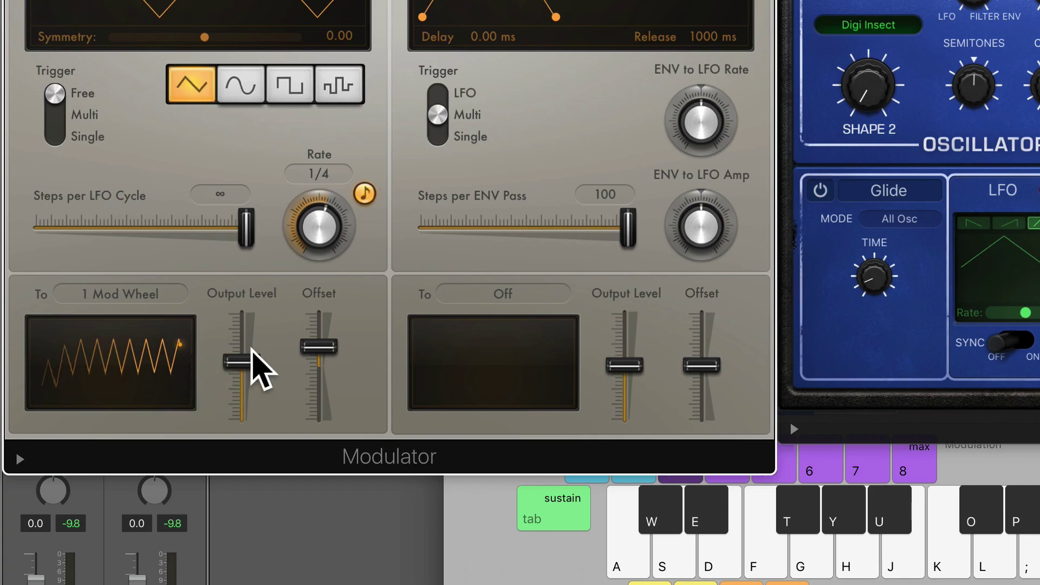
{"action": "key", "text": "a"}
{"action": "mouse_move", "coordinate": [313, 348]}
{"action": "left_mouse_down"}
{"action": "mouse_move", "coordinate": [317, 323]}
{"action": "mouse_move", "coordinate": [317, 378]}
{"action": "mouse_move", "coordinate": [317, 363]}
{"action": "left_mouse_up"}
{"action": "key", "text": "a"}
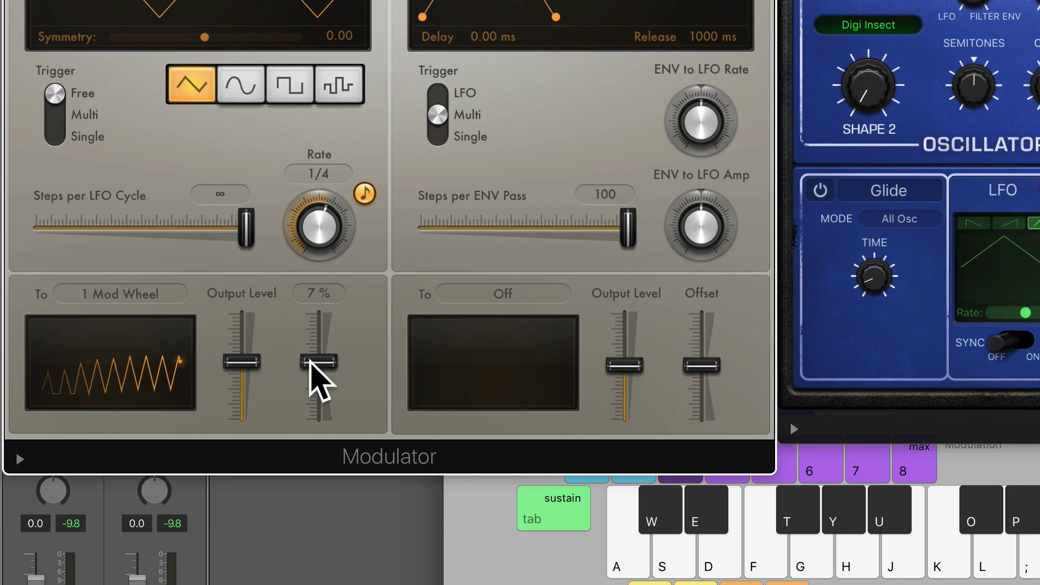
{"action": "left_click_drag", "start_coordinate": [240, 359], "coordinate": [241, 358]}
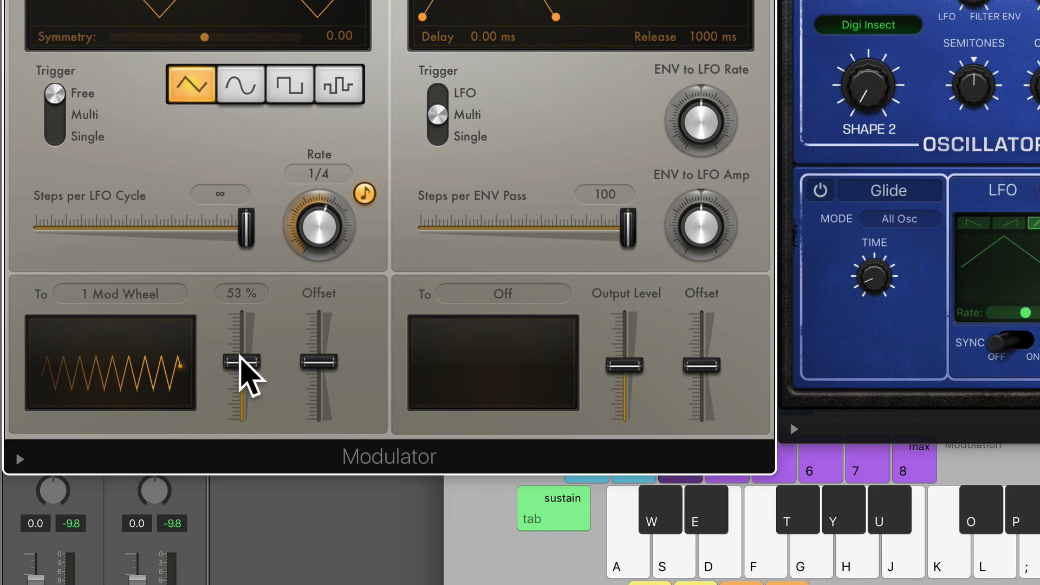
{"action": "left_click_drag", "start_coordinate": [240, 356], "coordinate": [241, 305]}
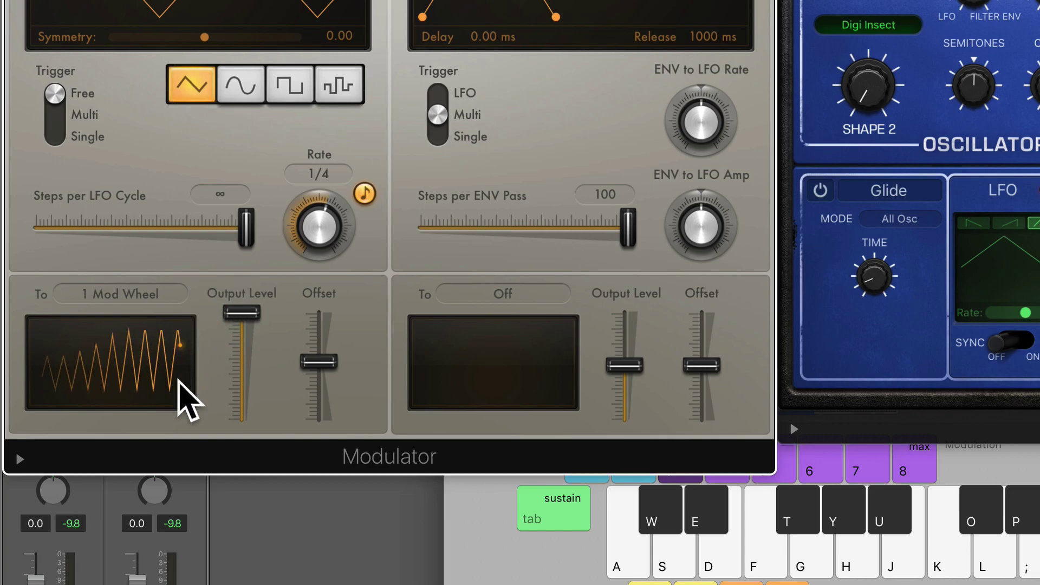
{"action": "key", "text": "a"}
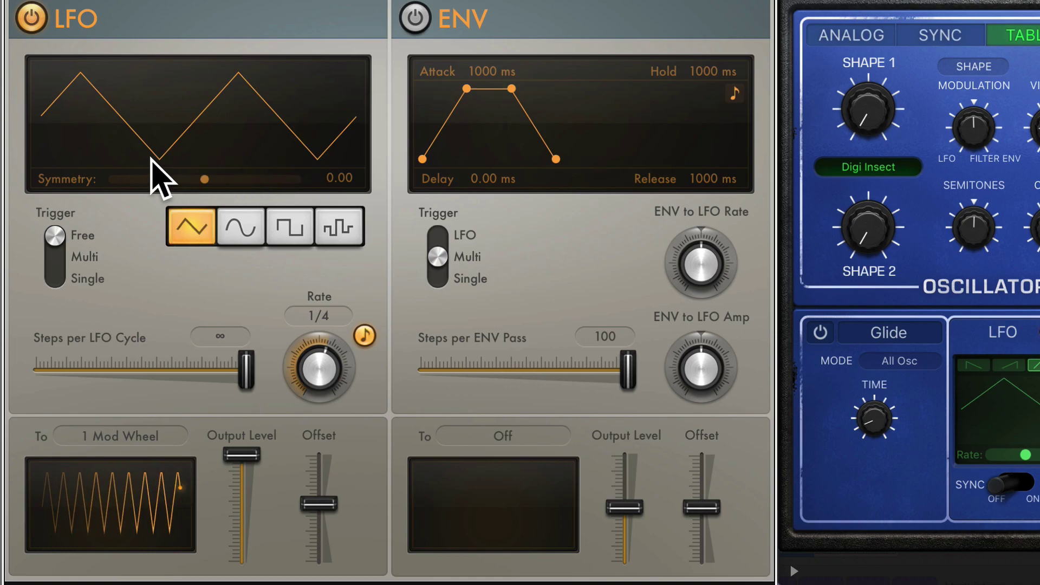
Set the Modulator rate to 2 bars, lower the filter LFO amount, and trim output to about 82 %.
{"action": "left_click_drag", "start_coordinate": [330, 372], "coordinate": [319, 407]}
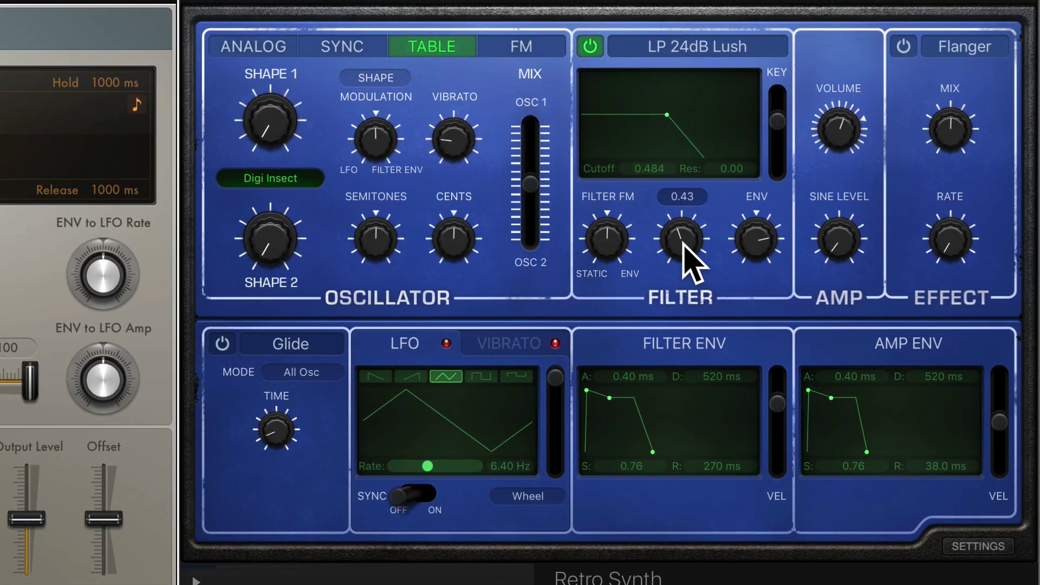
{"action": "left_click_drag", "start_coordinate": [711, 250], "coordinate": [706, 259]}
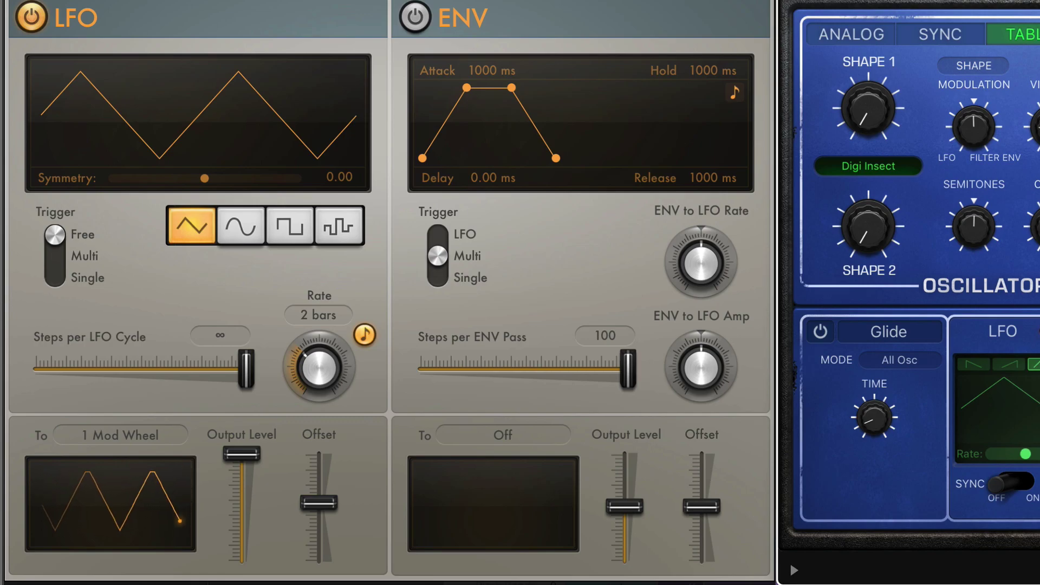
{"action": "mouse_move", "coordinate": [245, 451]}
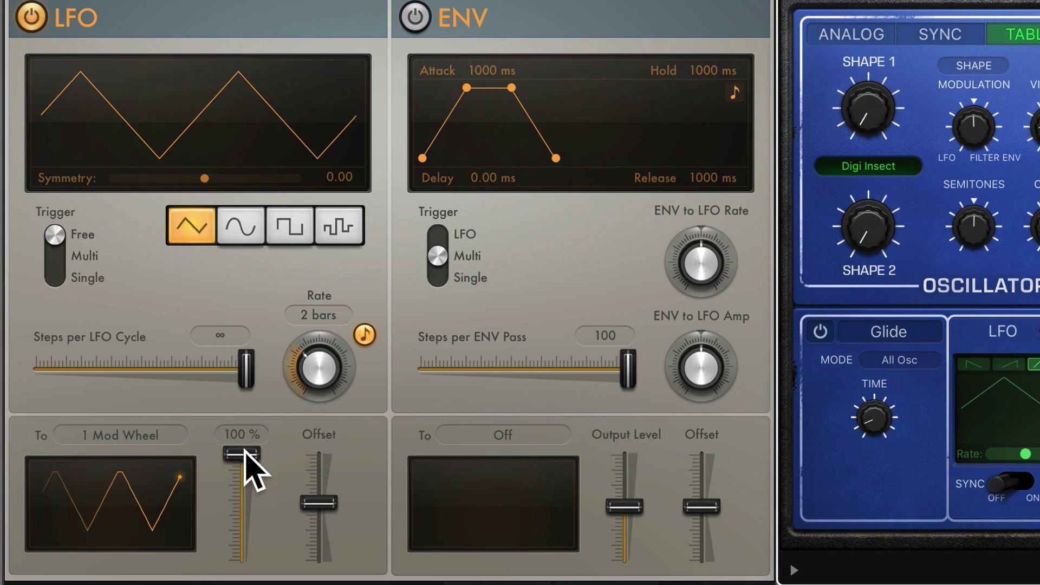
{"action": "left_click_drag", "start_coordinate": [245, 452], "coordinate": [244, 469]}
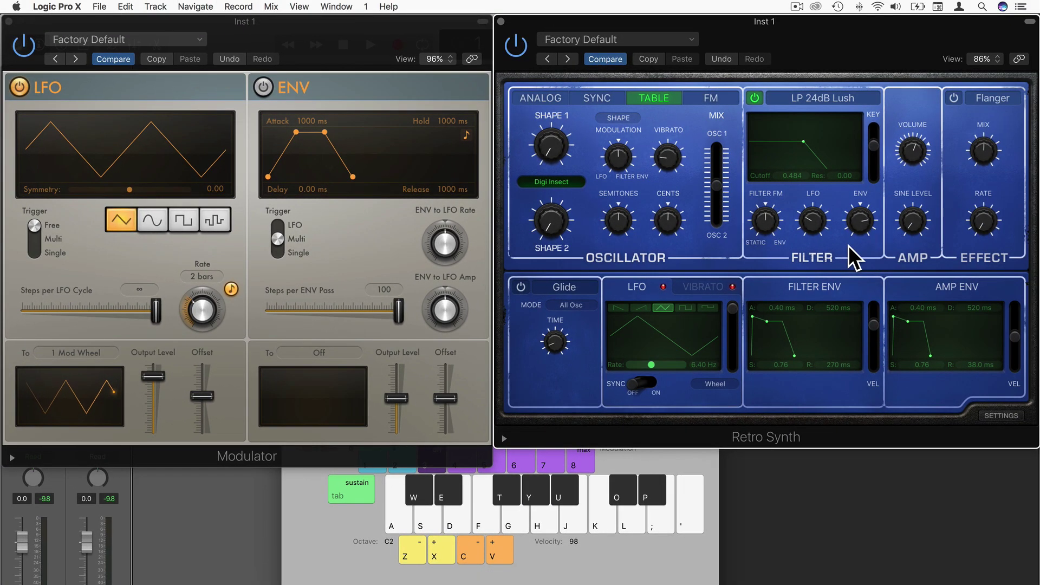
Audition a square LFO waveform on the Modulator, then settle on sine.
{"action": "mouse_move", "coordinate": [812, 231]}
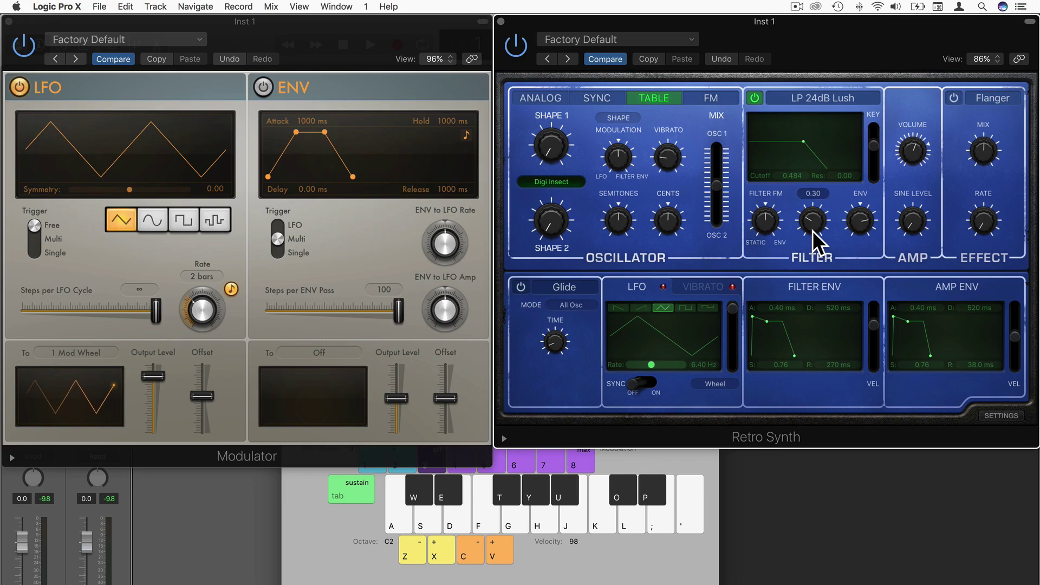
{"action": "left_click", "coordinate": [303, 32]}
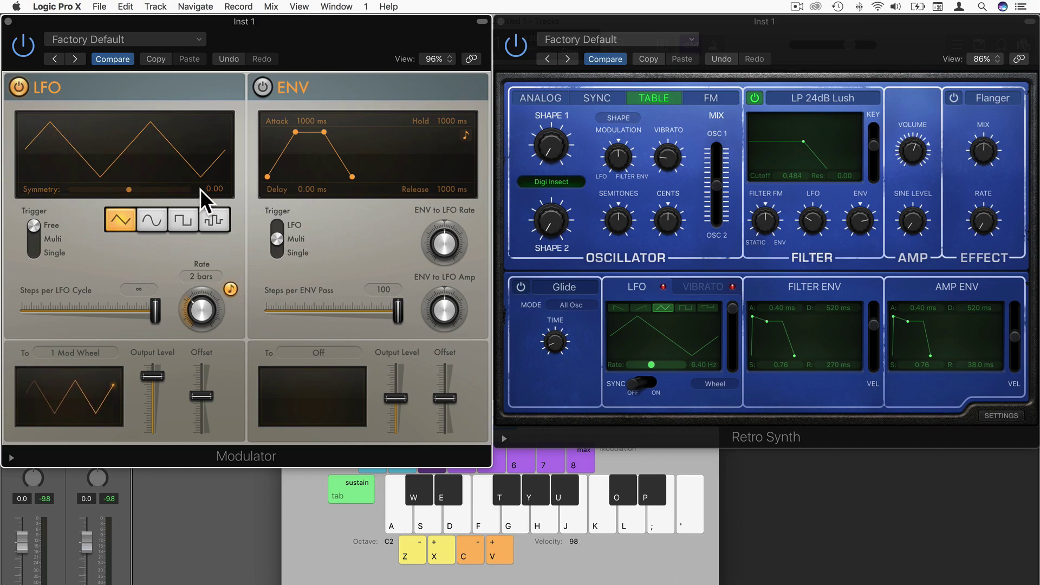
{"action": "left_click", "coordinate": [184, 217]}
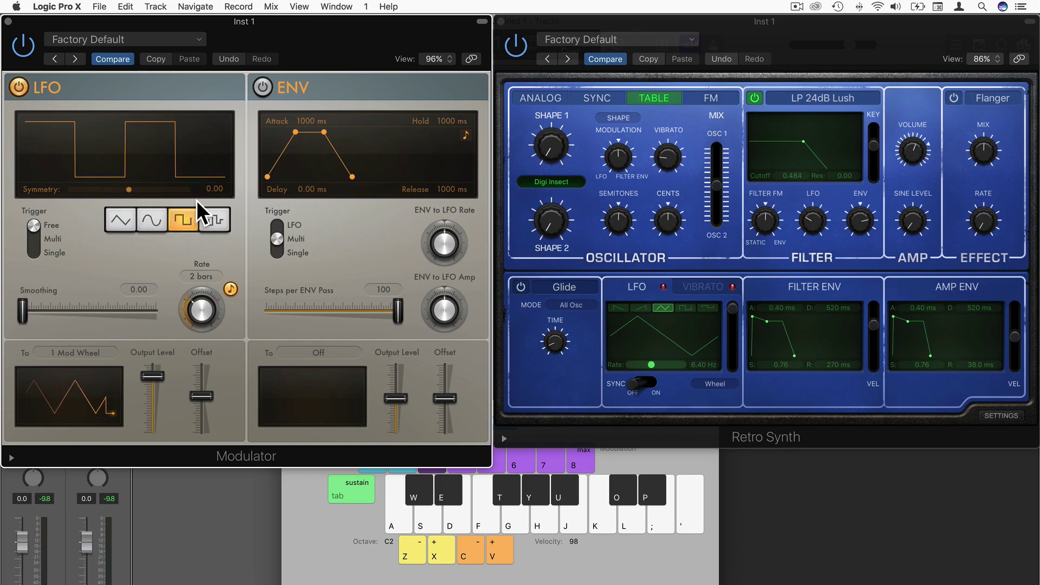
{"action": "key", "text": "a"}
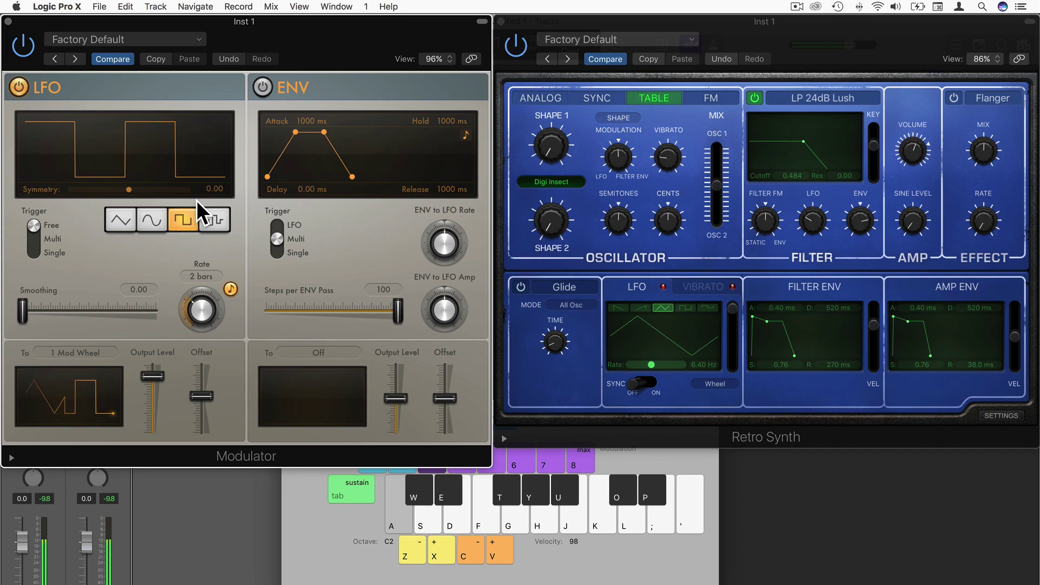
{"action": "left_click", "coordinate": [151, 212]}
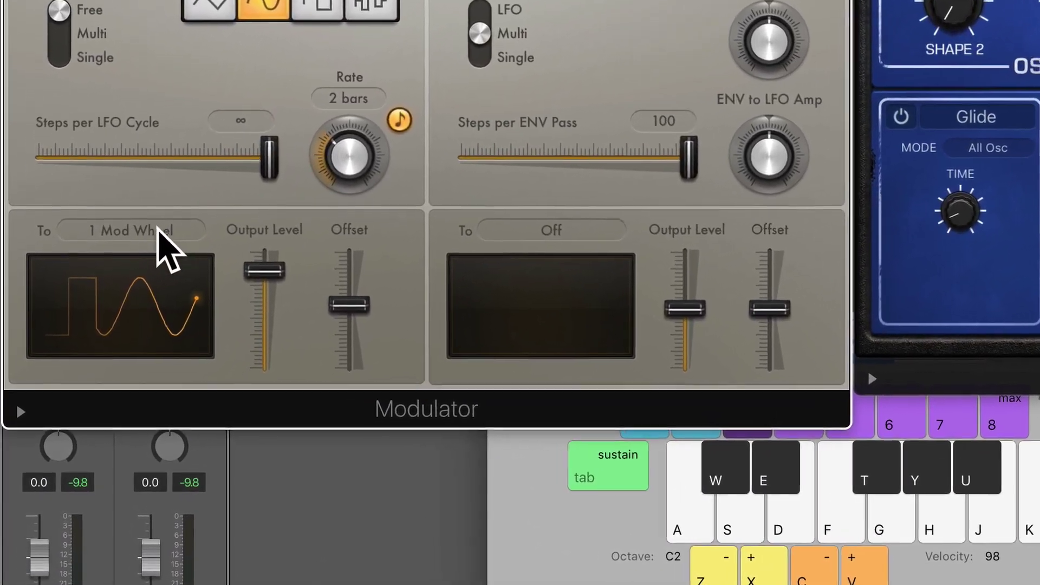
{"action": "left_click", "coordinate": [136, 230]}
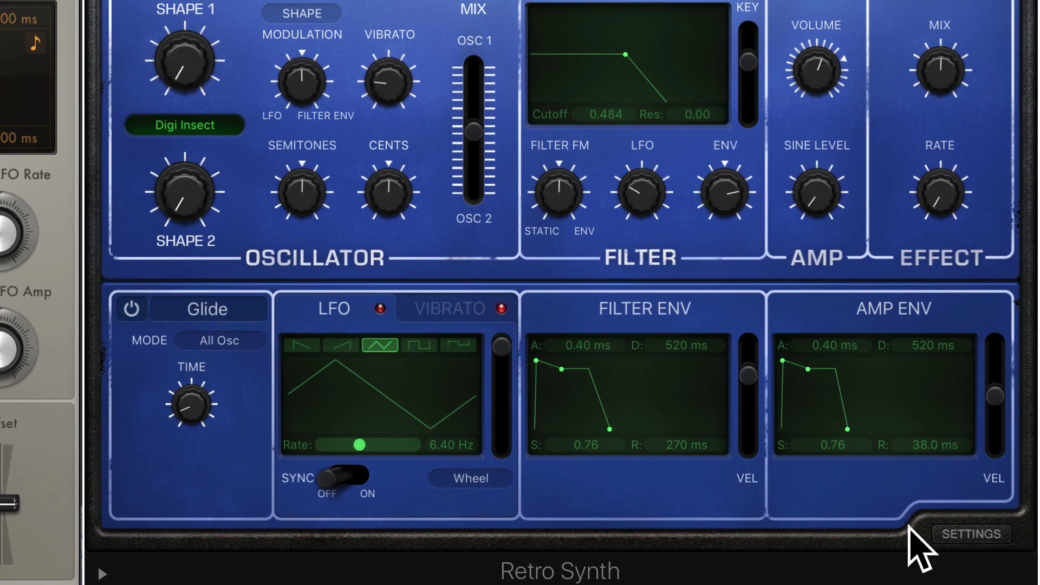
{"action": "left_click", "coordinate": [965, 532]}
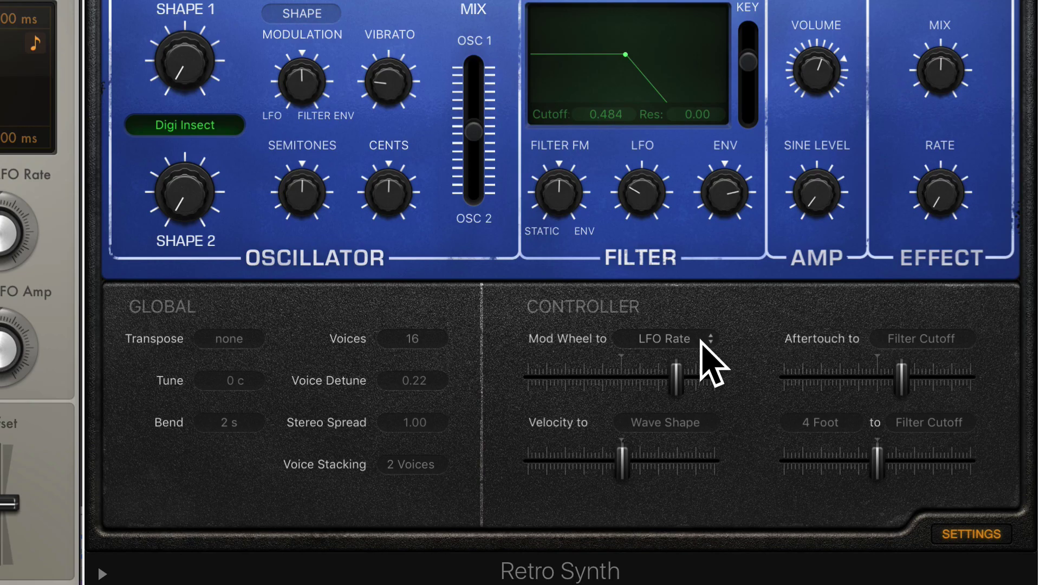
{"action": "left_click", "coordinate": [978, 535]}
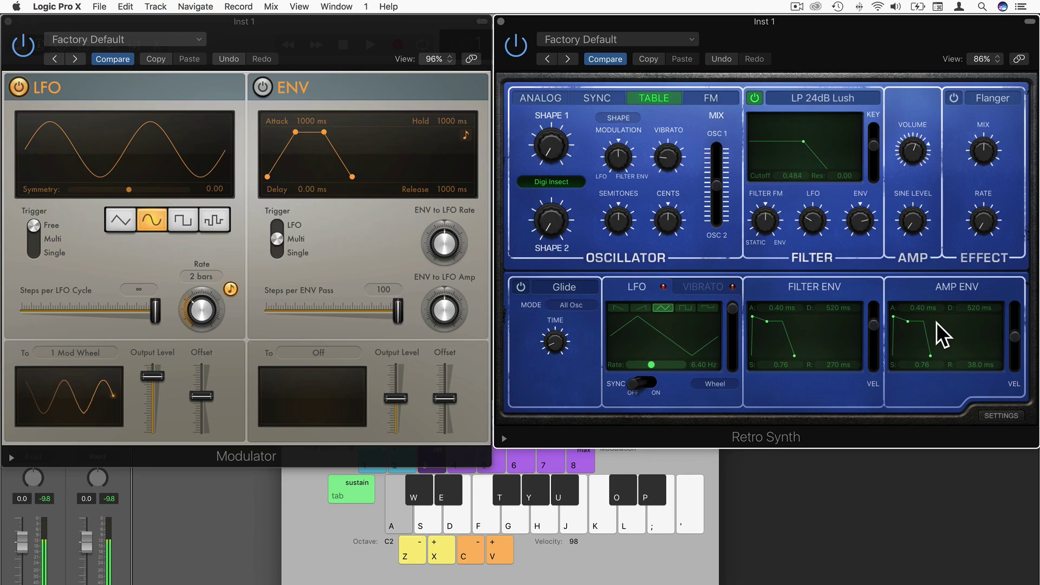
{"action": "key", "text": "a"}
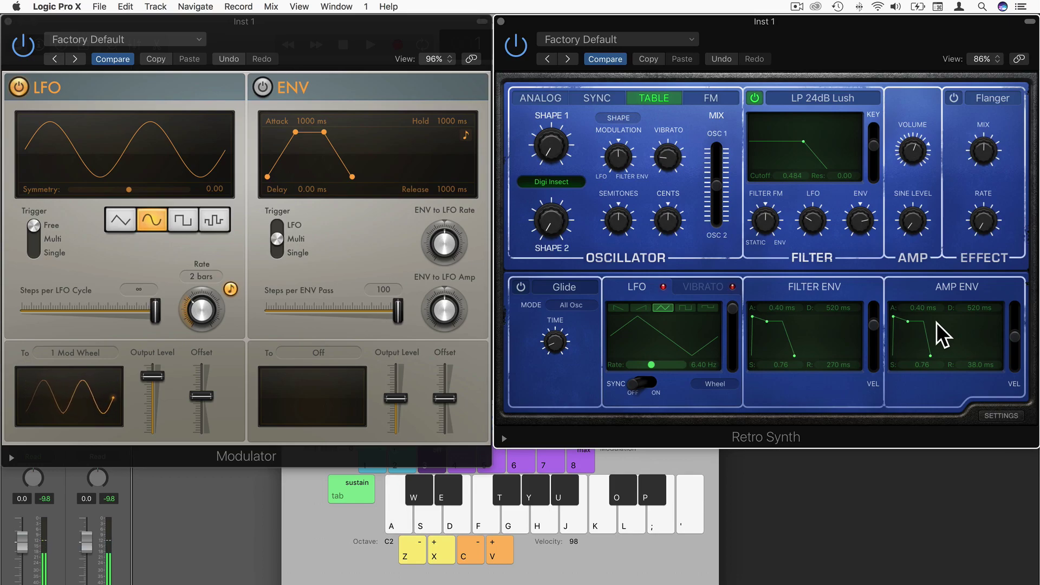